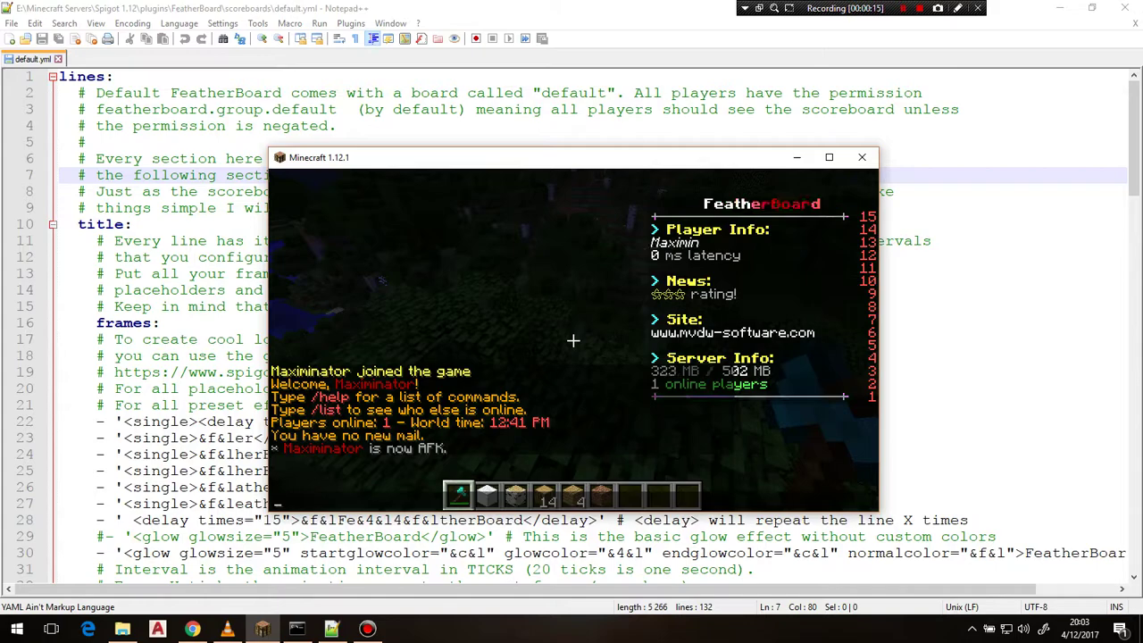
# Examine the title, header, player, news and server sections of default.yml and compare them with the in-game scoreboard in Minecraft
pyautogui.click(142, 258)
pyautogui.scroll(-20, 142, 257)
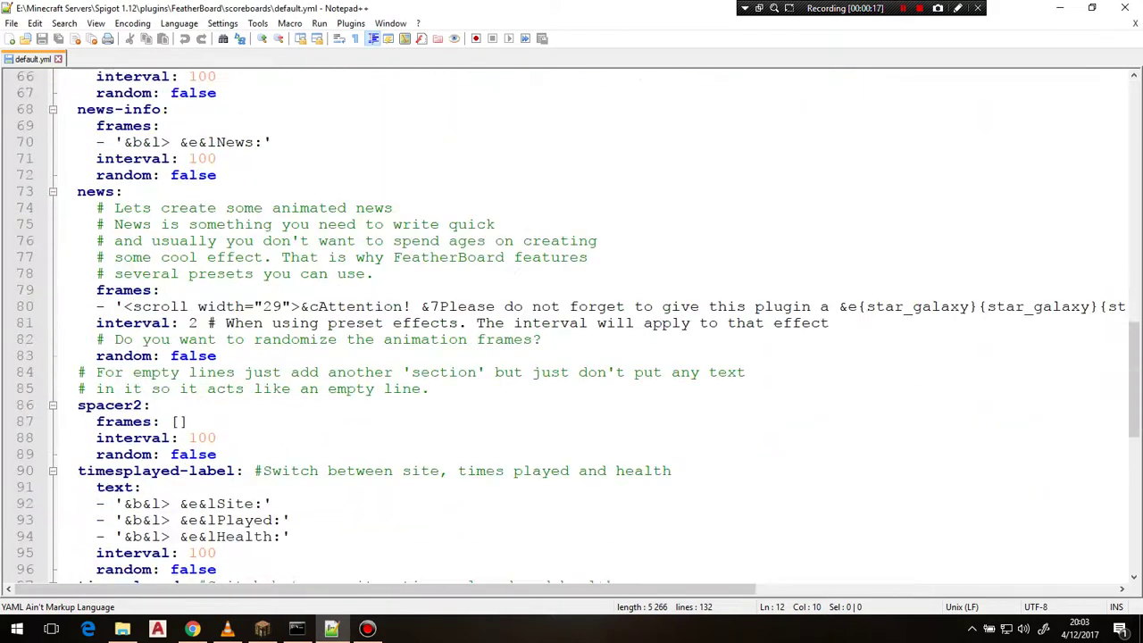
pyautogui.scroll(-12, 572, 321)
pyautogui.scroll(20, 571, 322)
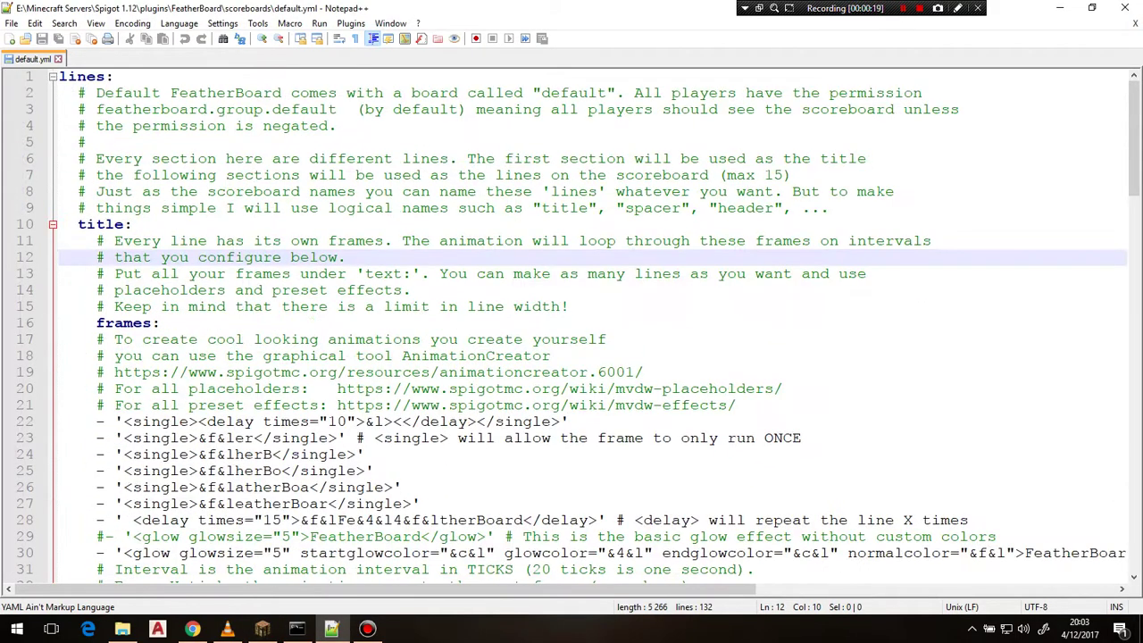
pyautogui.click(59, 224)
pyautogui.scroll(-10, 572, 322)
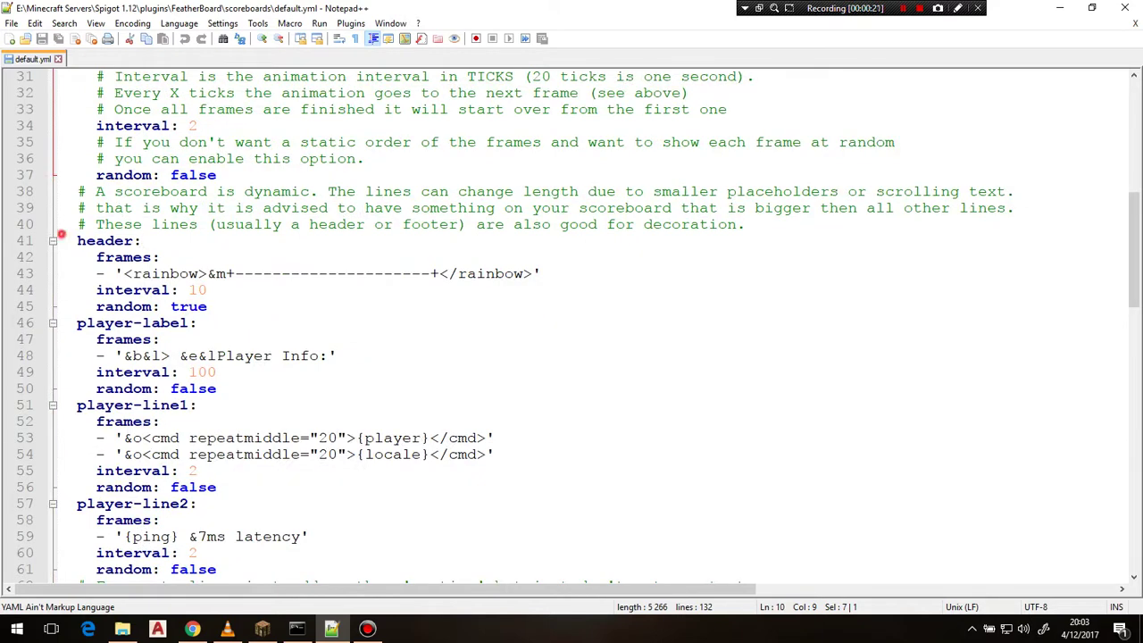
pyautogui.moveTo(58, 240); pyautogui.dragTo(196, 322)
pyautogui.scroll(-5, 196, 322)
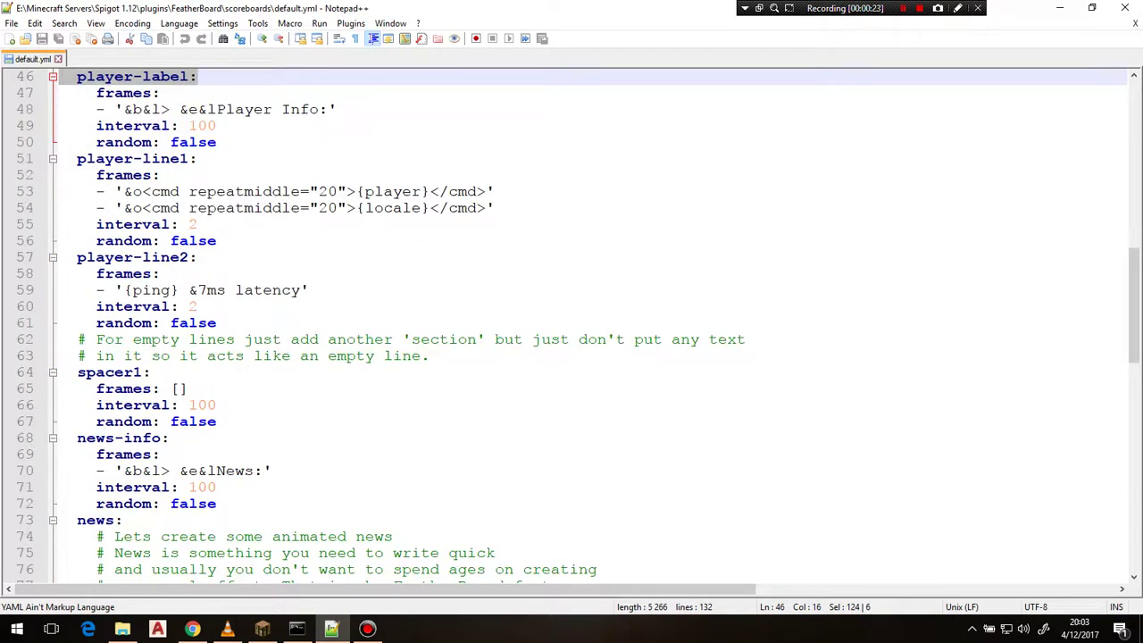
pyautogui.scroll(-7, 571, 321)
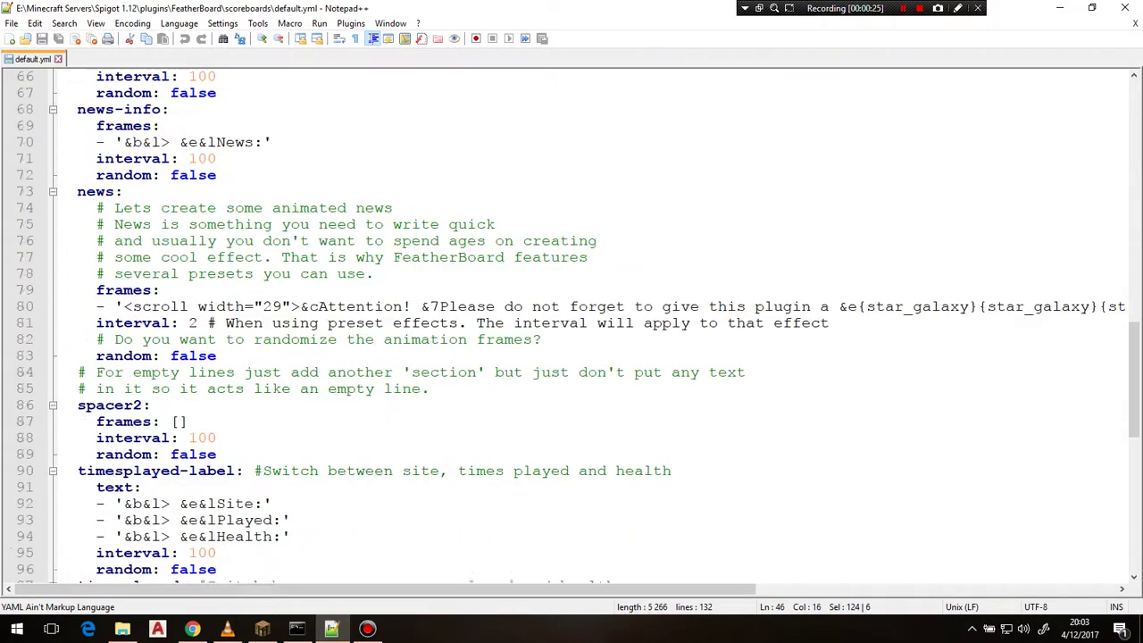
pyautogui.scroll(-12, 571, 321)
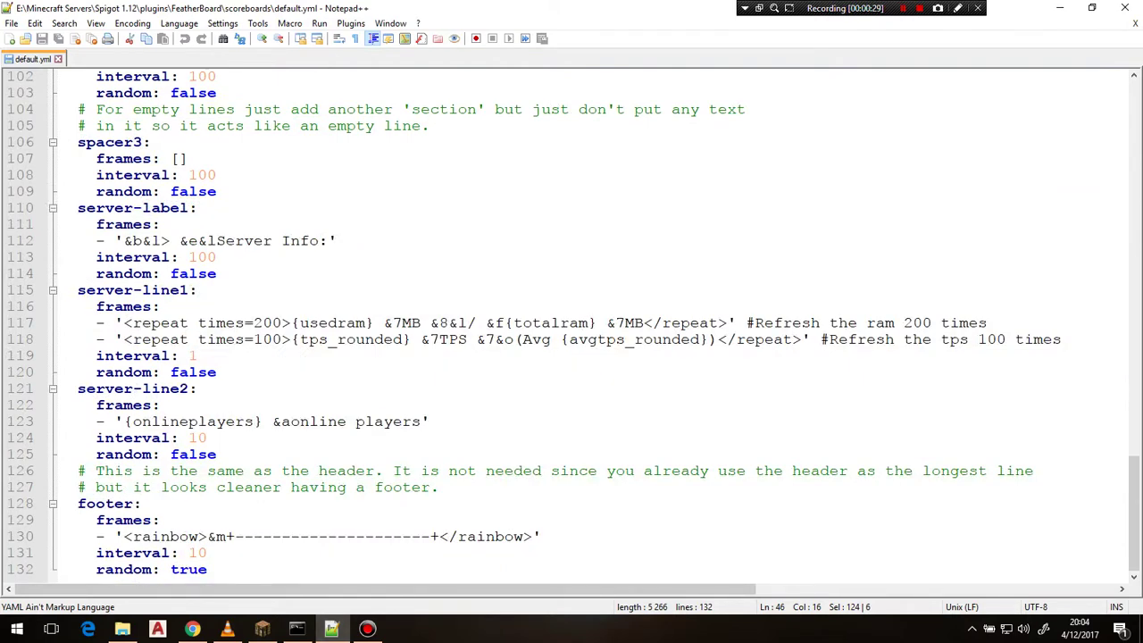
pyautogui.click(261, 629)
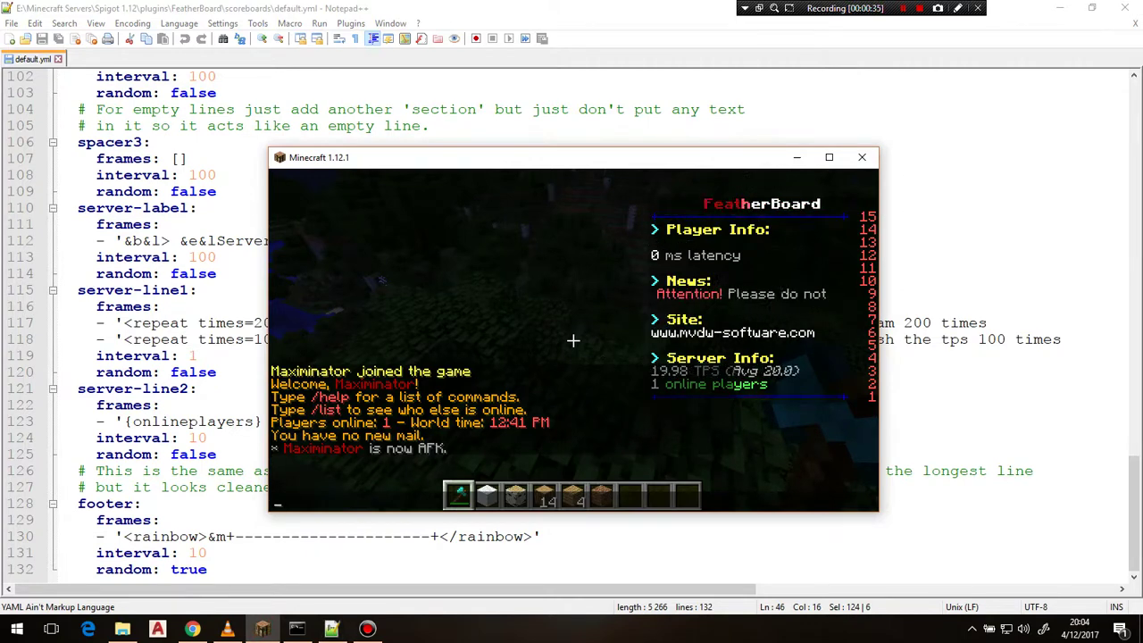
# In default.yml, change the colour code before "Server Info:" in the server-label frame to &c and save the file
pyautogui.click(154, 372)
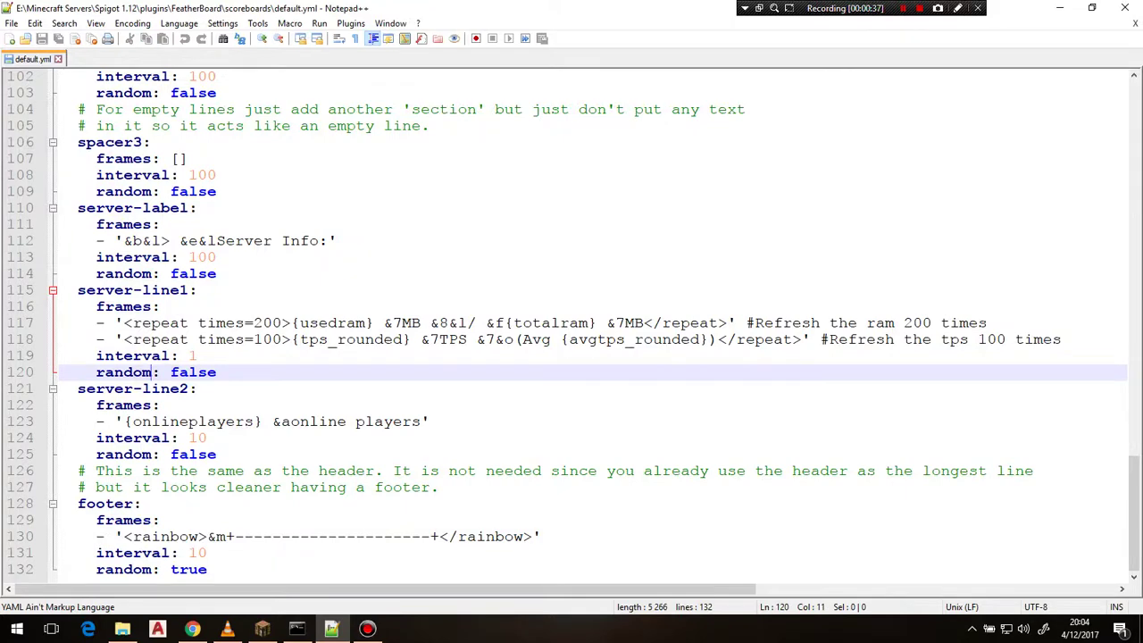
pyautogui.moveTo(179, 241); pyautogui.dragTo(196, 241)
pyautogui.scroll(10, 571, 321)
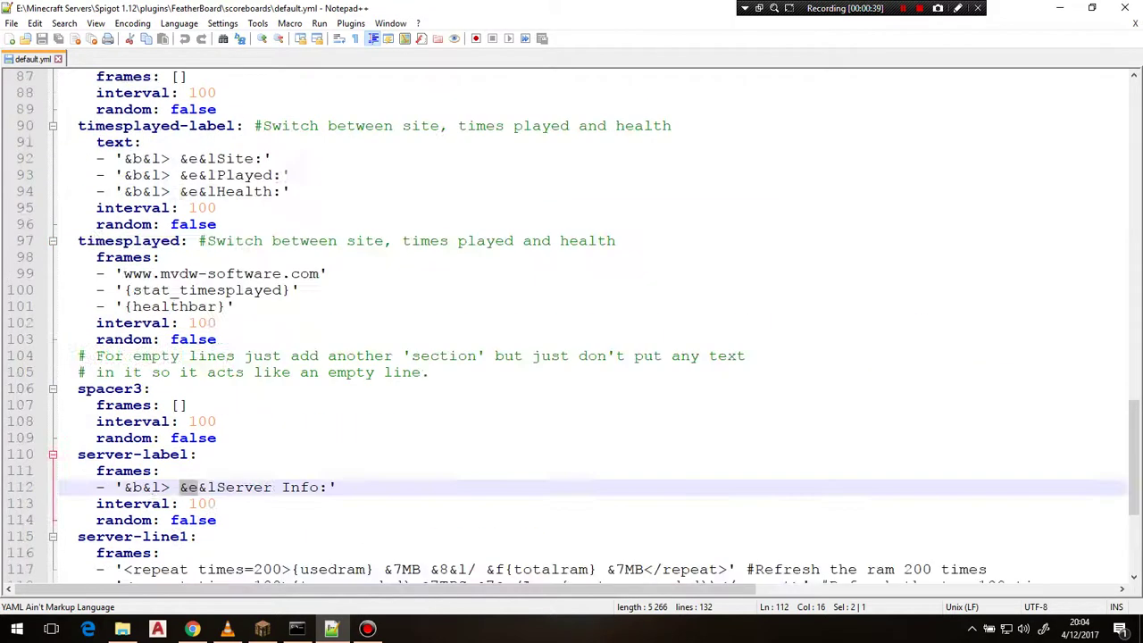
pyautogui.scroll(-10, 572, 322)
pyautogui.press('Right')
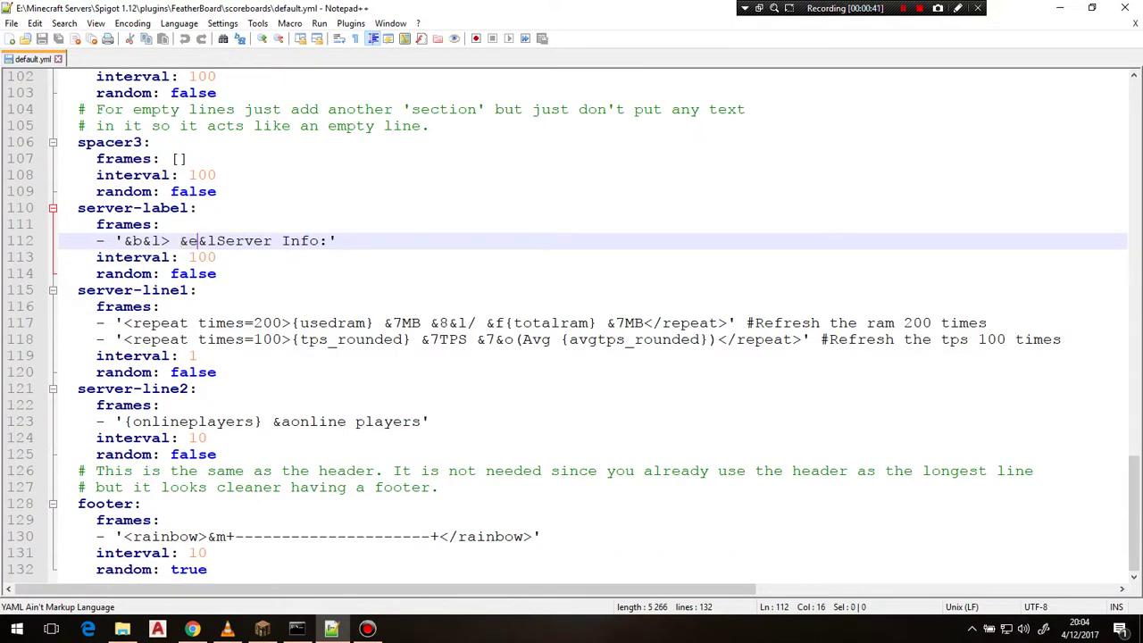
pyautogui.press('BackSpace')
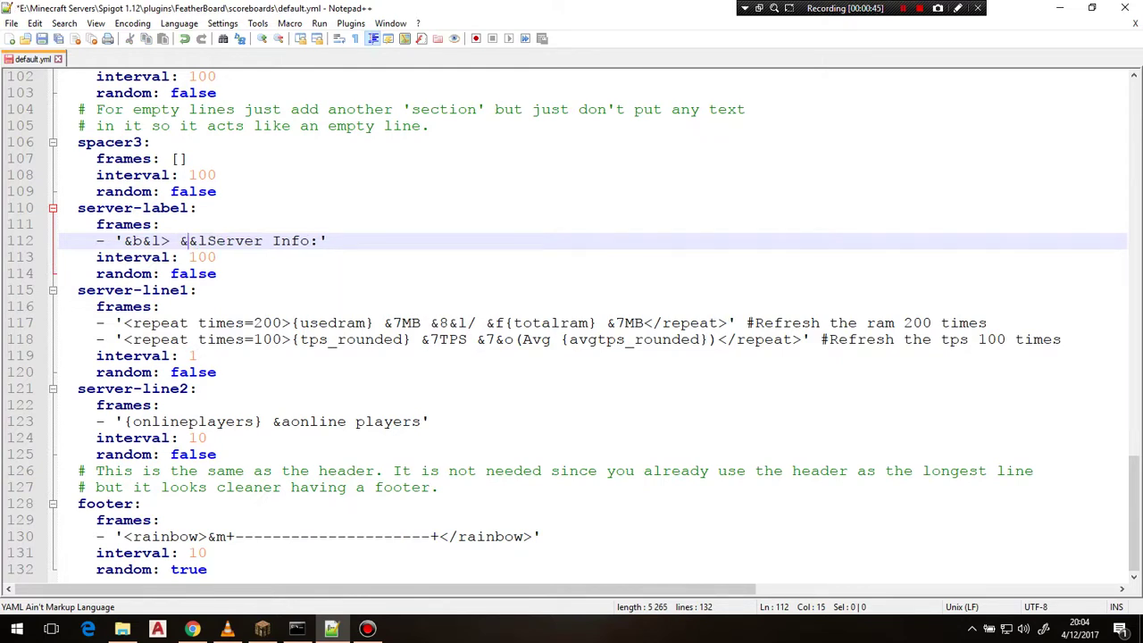
pyautogui.write('c')
pyautogui.press('Escape')
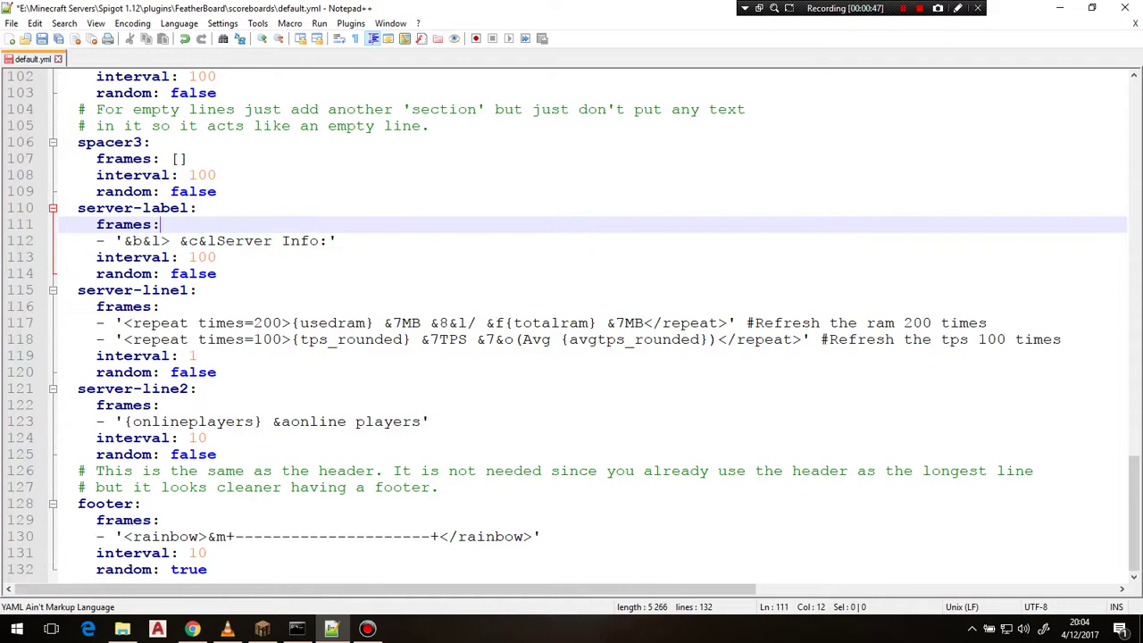
pyautogui.doubleClick(192, 241)
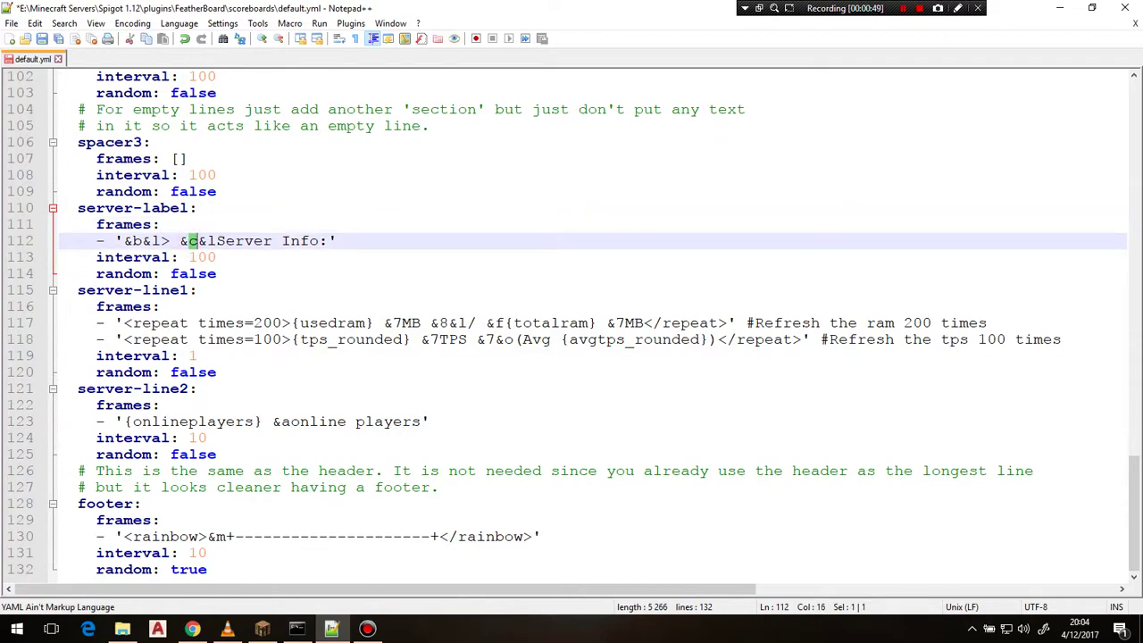
pyautogui.click(308, 241)
pyautogui.hotkey('ctrl', 's')
# Switch to Minecraft and reload the scoreboard plugin with the /fb reload command
pyautogui.click(261, 628)
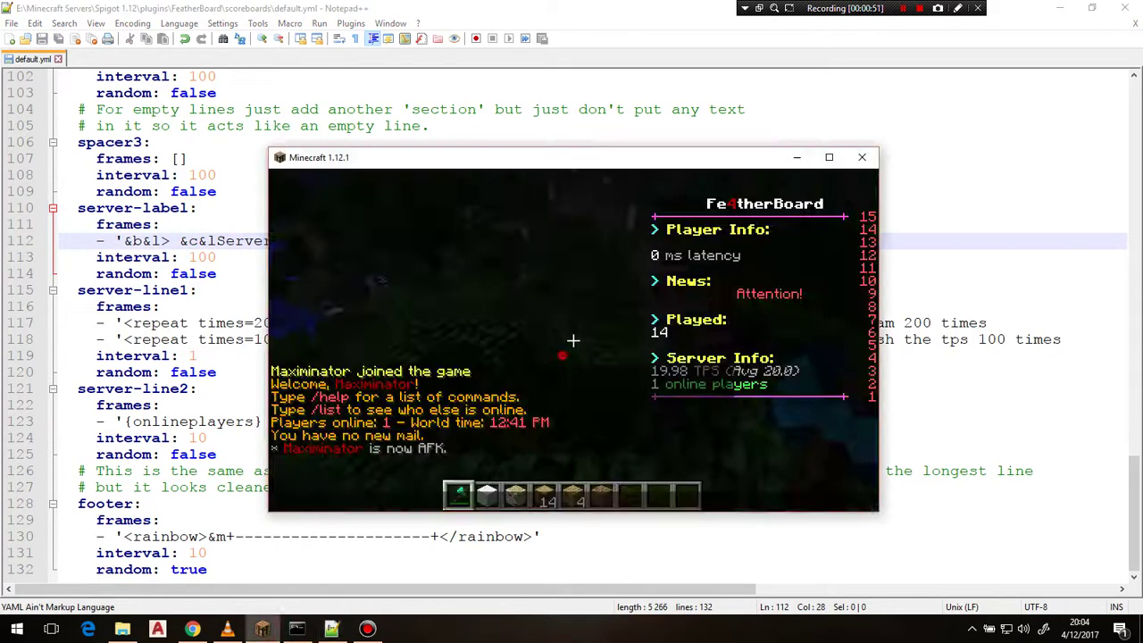
pyautogui.write('/fb reload')
pyautogui.press('Return')
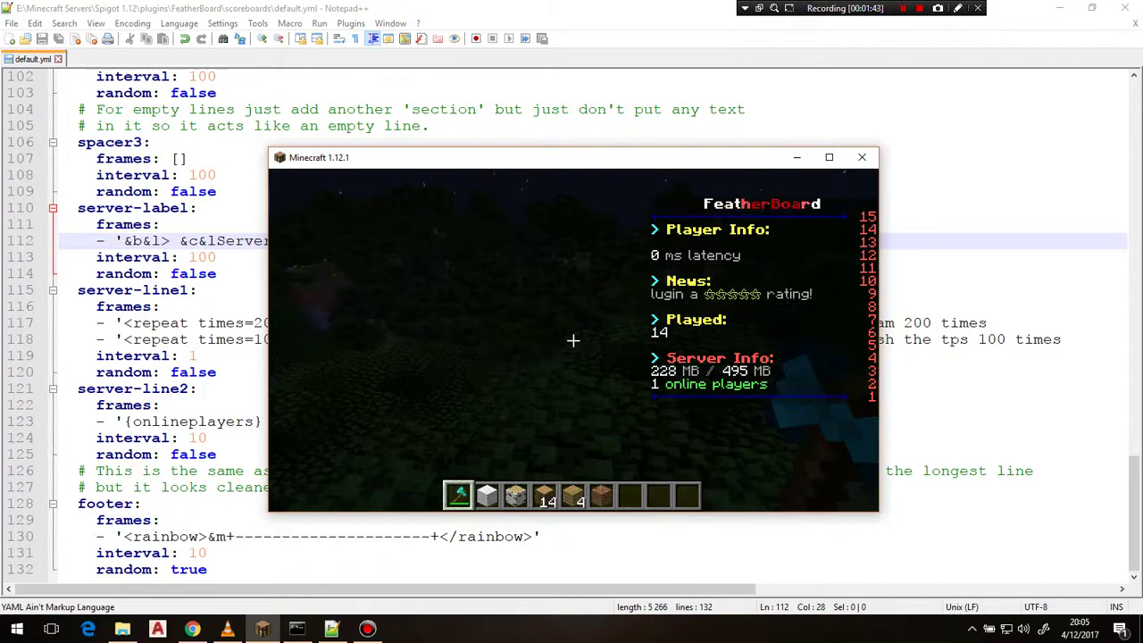
pyautogui.press('t')
# Return to default.yml and set the colour code before "Server Info:" in the server-label frame back to &e
pyautogui.click(179, 224)
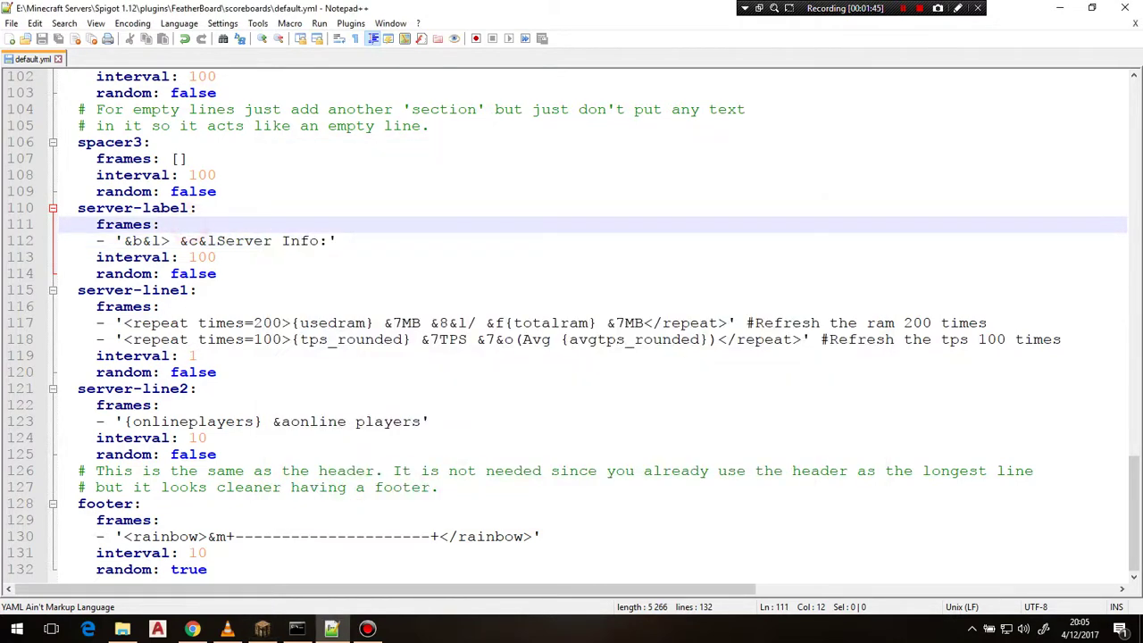
pyautogui.click(197, 241)
pyautogui.press('BackSpace')
pyautogui.write('e')
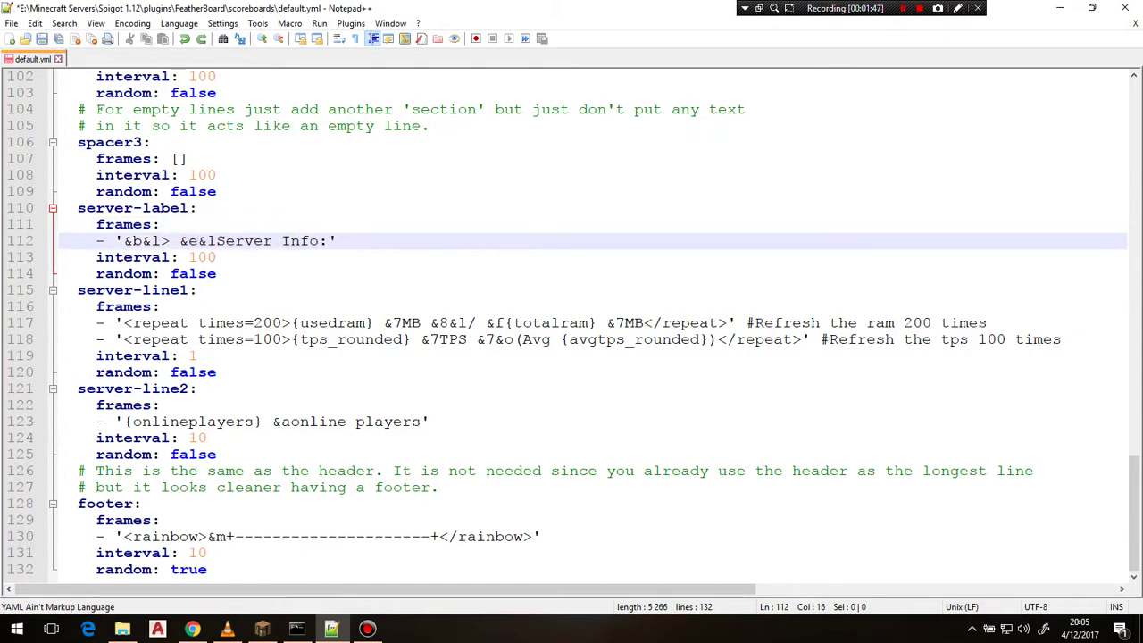
pyautogui.moveTo(318, 241); pyautogui.dragTo(216, 241)
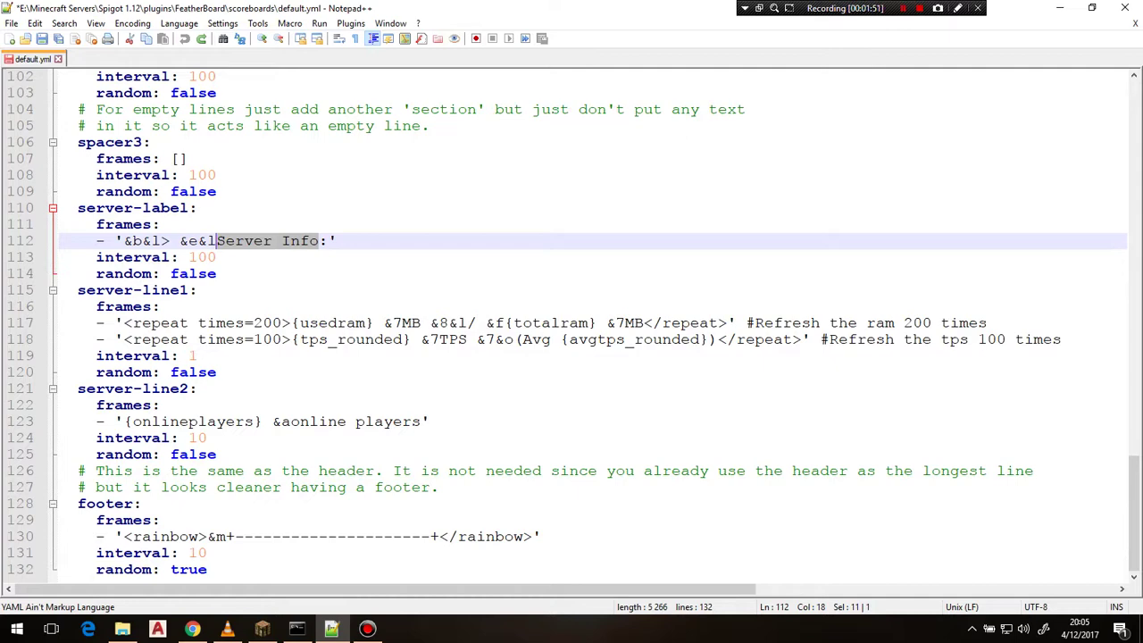
# Add a top-level "settings:" section at the start of the file, leaving a blank line before "lines:"
pyautogui.scroll(20, 216, 241)
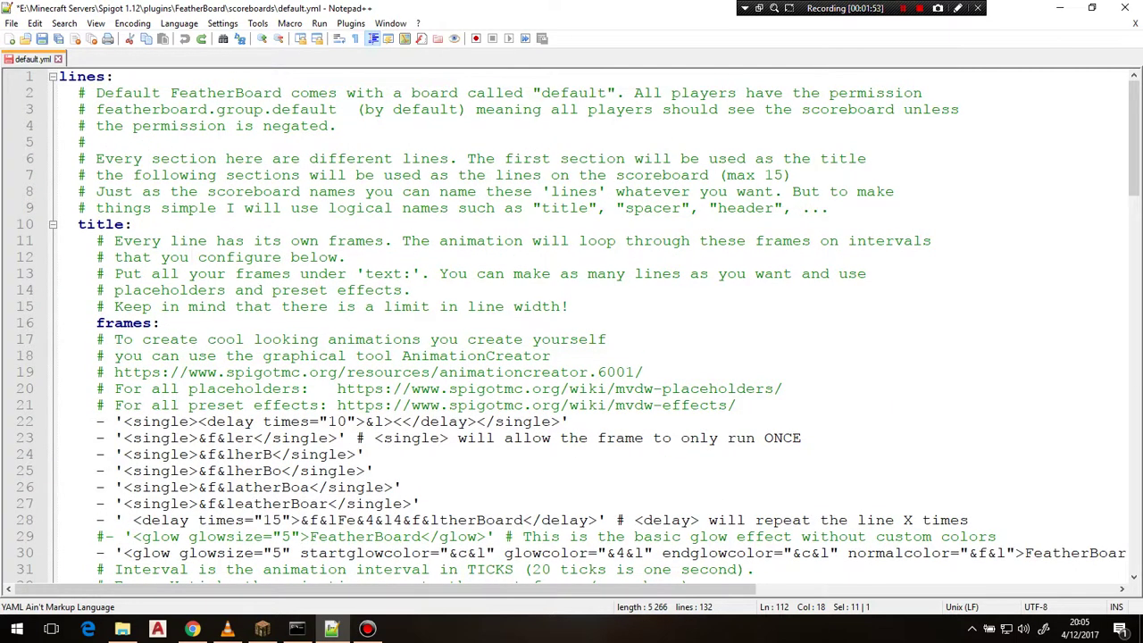
pyautogui.click(57, 77)
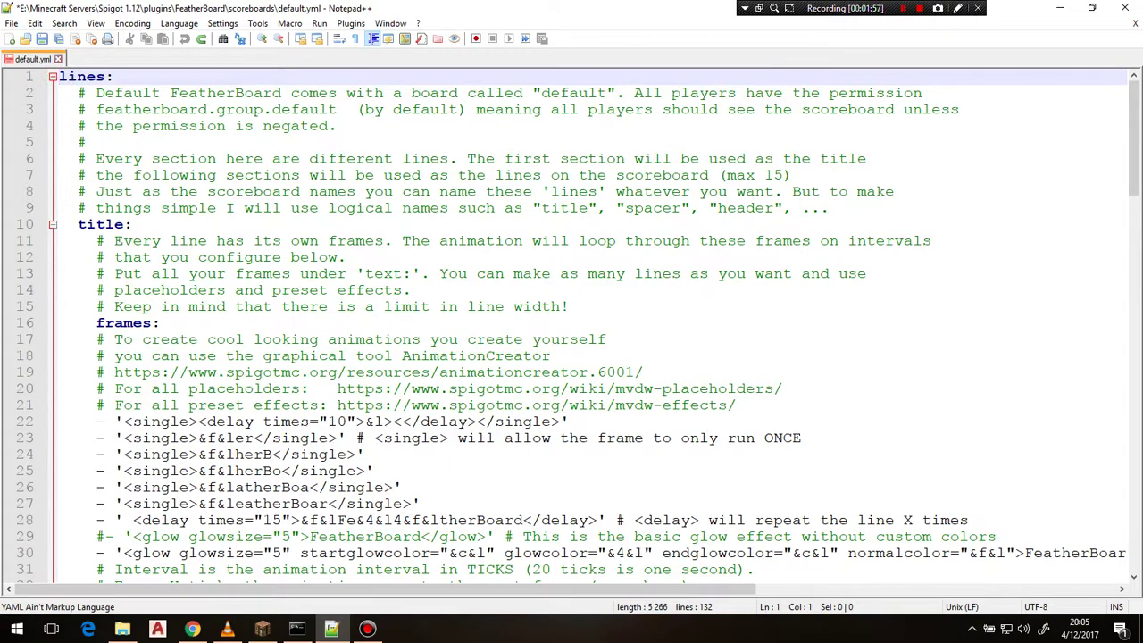
pyautogui.press('Return')
pyautogui.press('Return')
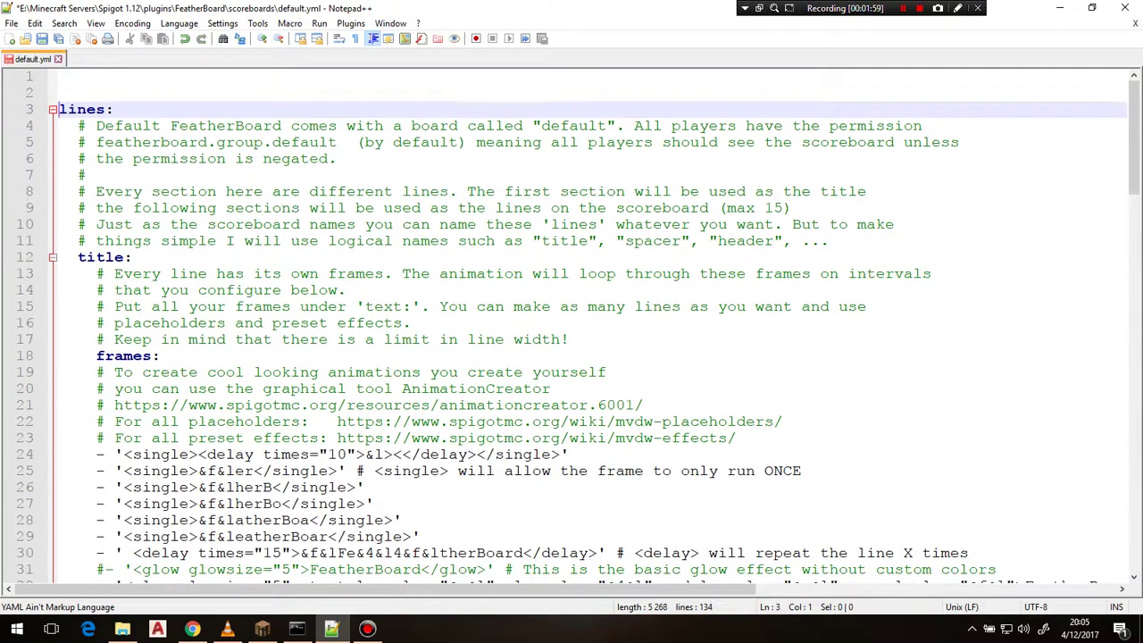
pyautogui.press('Up')
pyautogui.press('Up')
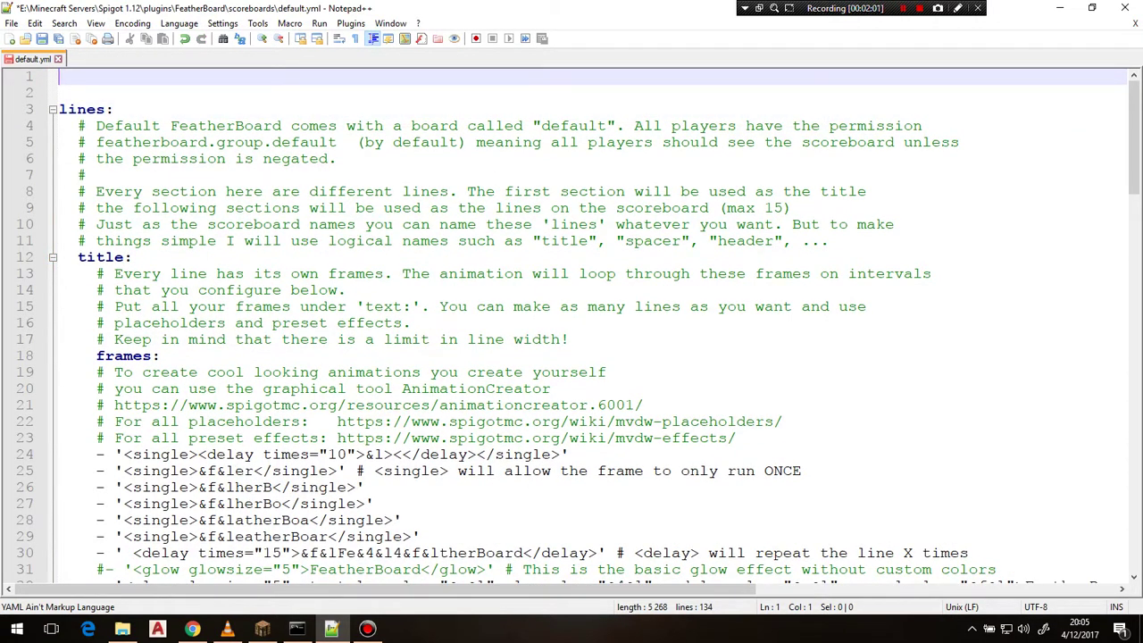
pyautogui.press('Down')
pyautogui.press('Down')
pyautogui.press('Up')
pyautogui.press('Up')
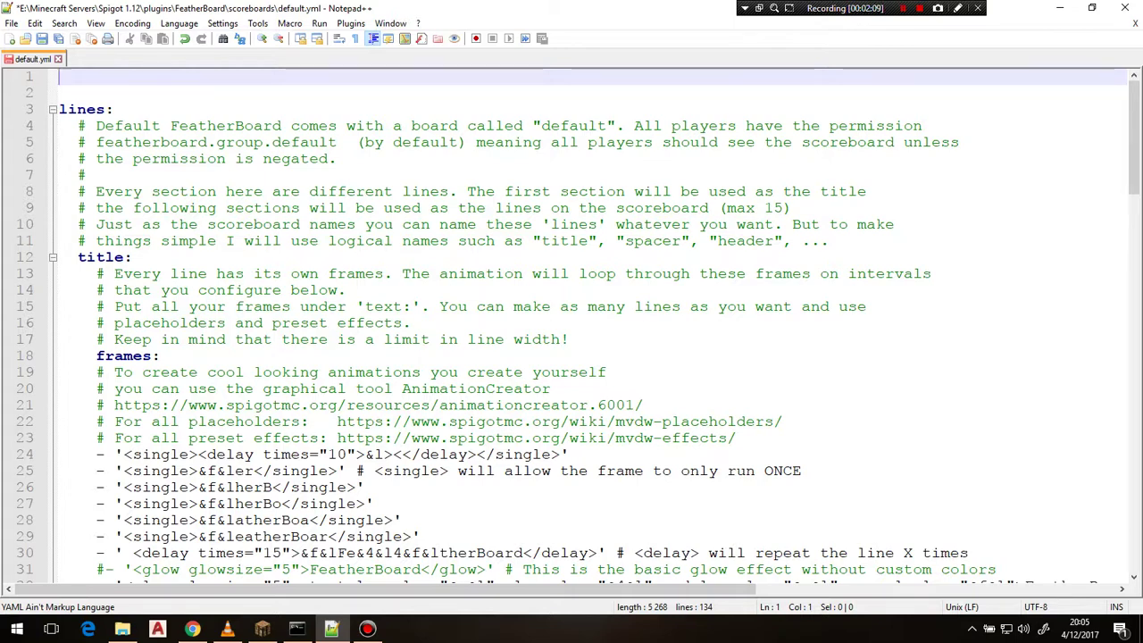
pyautogui.write('sett')
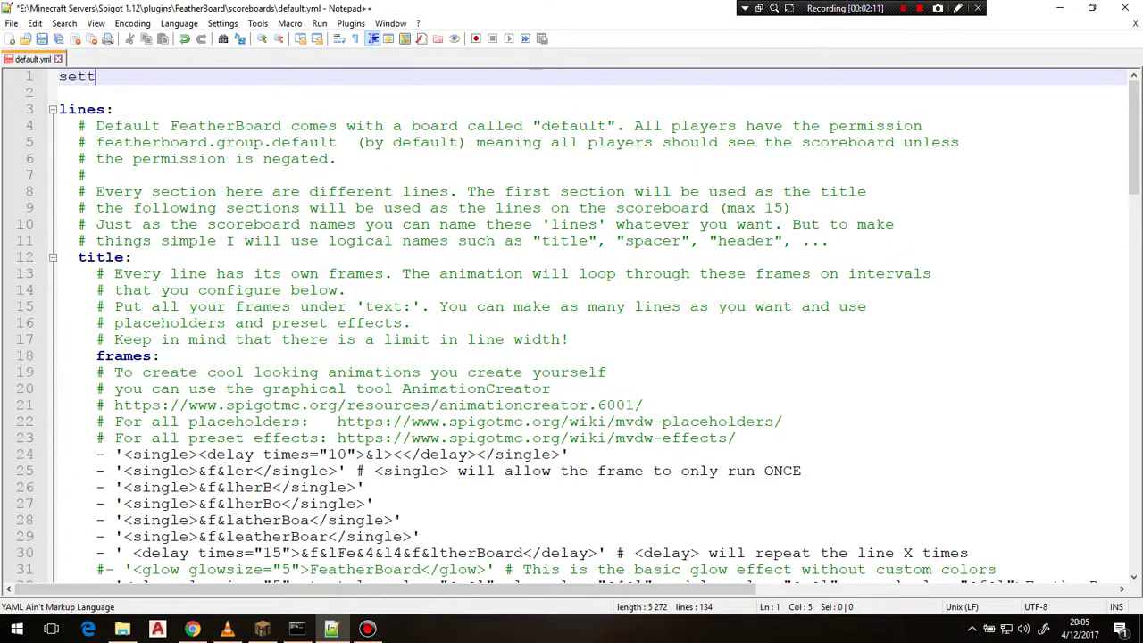
pyautogui.write('ings:')
pyautogui.press('Return')
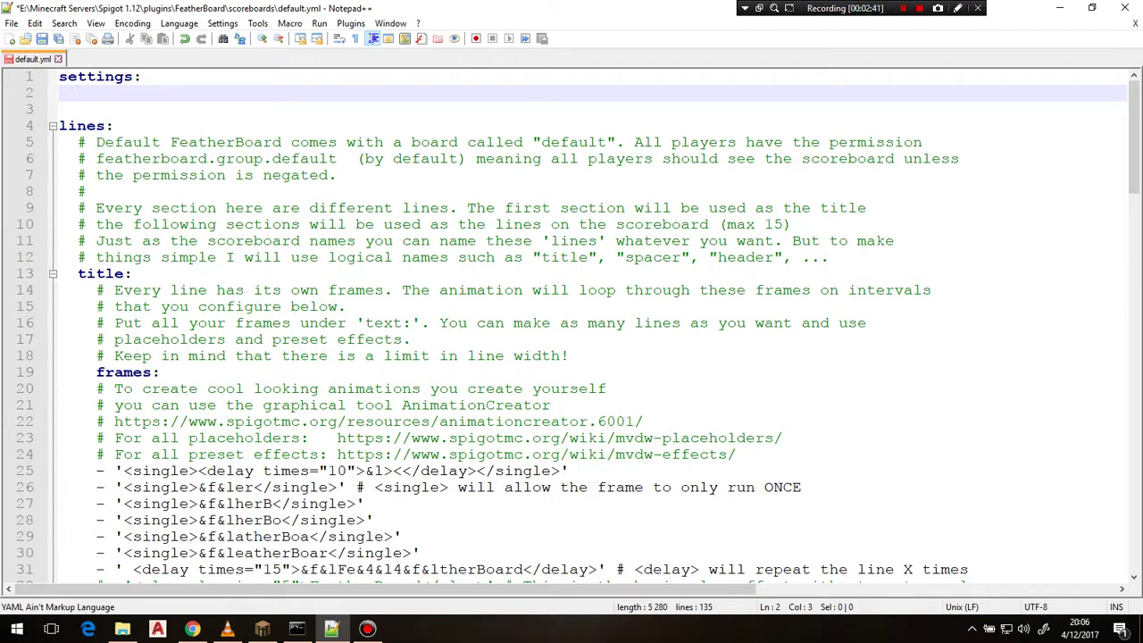
# Define a label-color entry with the value "&c" under the settings section
pyautogui.write('label-color:')
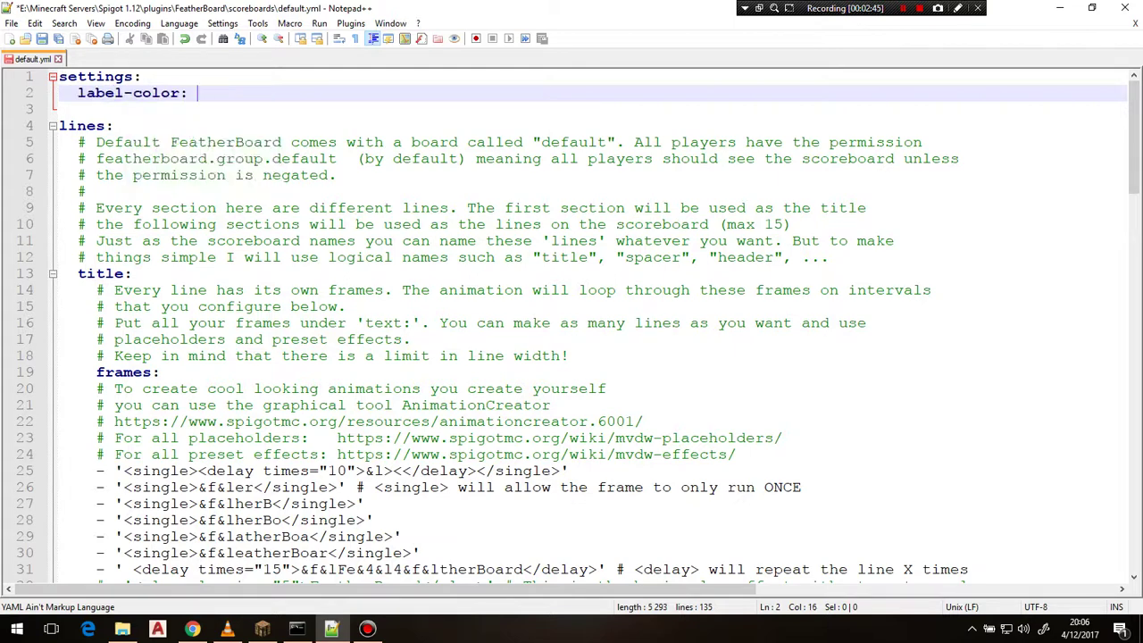
pyautogui.write(' "&C')
pyautogui.press('Left')
pyautogui.press('BackSpace')
pyautogui.write('c')
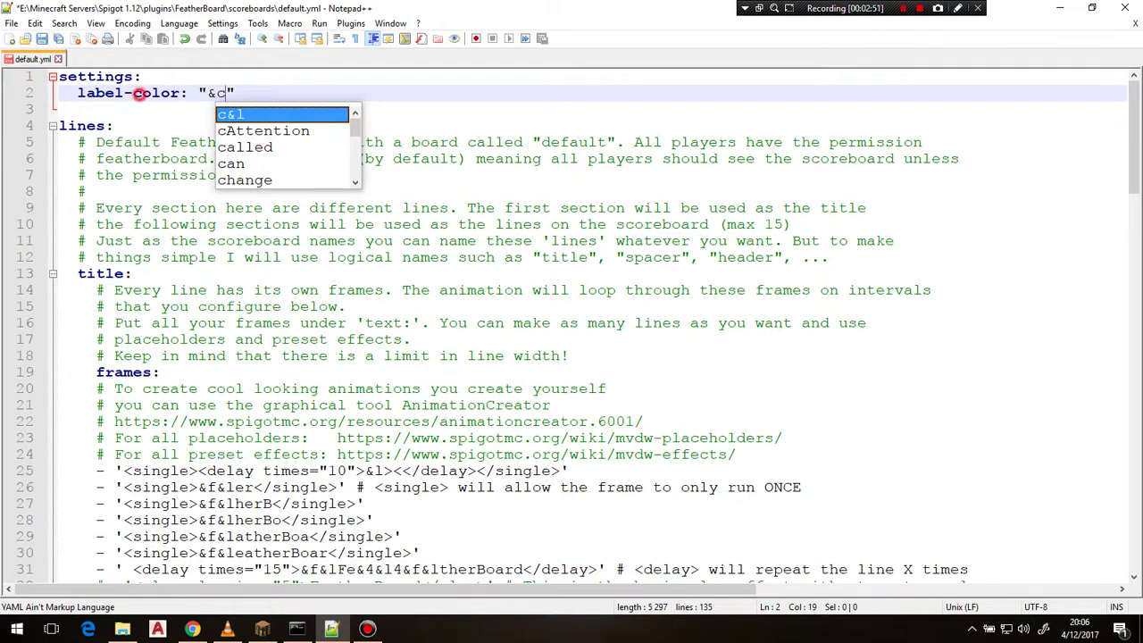
pyautogui.click(140, 93)
pyautogui.moveTo(78, 92); pyautogui.dragTo(179, 93)
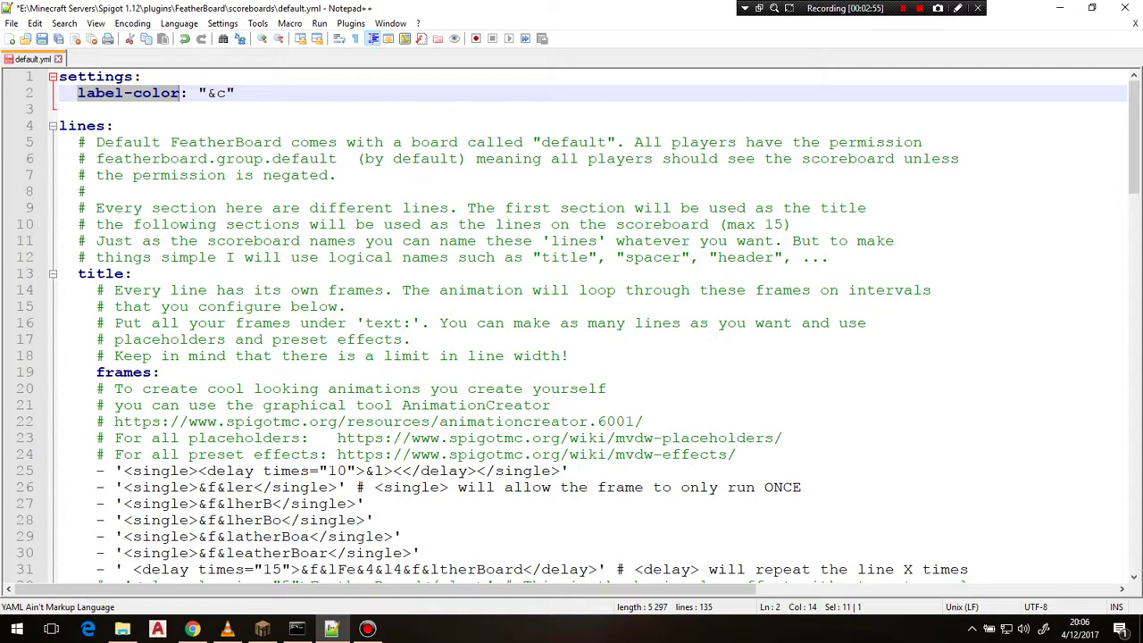
# In the news-info frame, replace the &e colour code before "&lNews:" with the placeholder $setting_label-color$
pyautogui.scroll(-4, 571, 321)
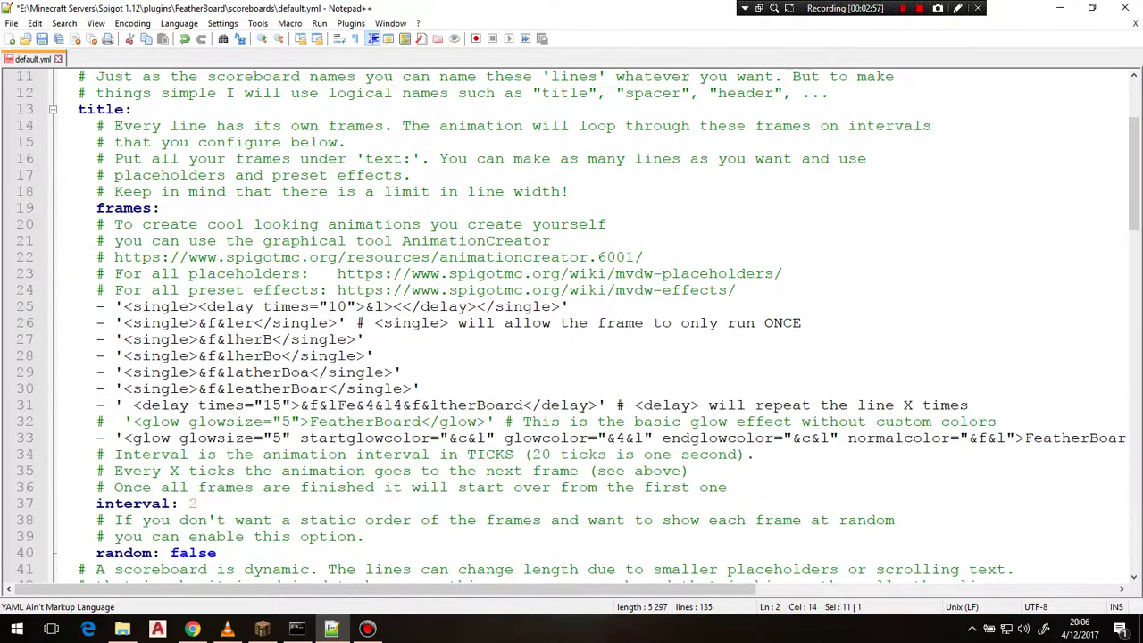
pyautogui.scroll(4, 571, 322)
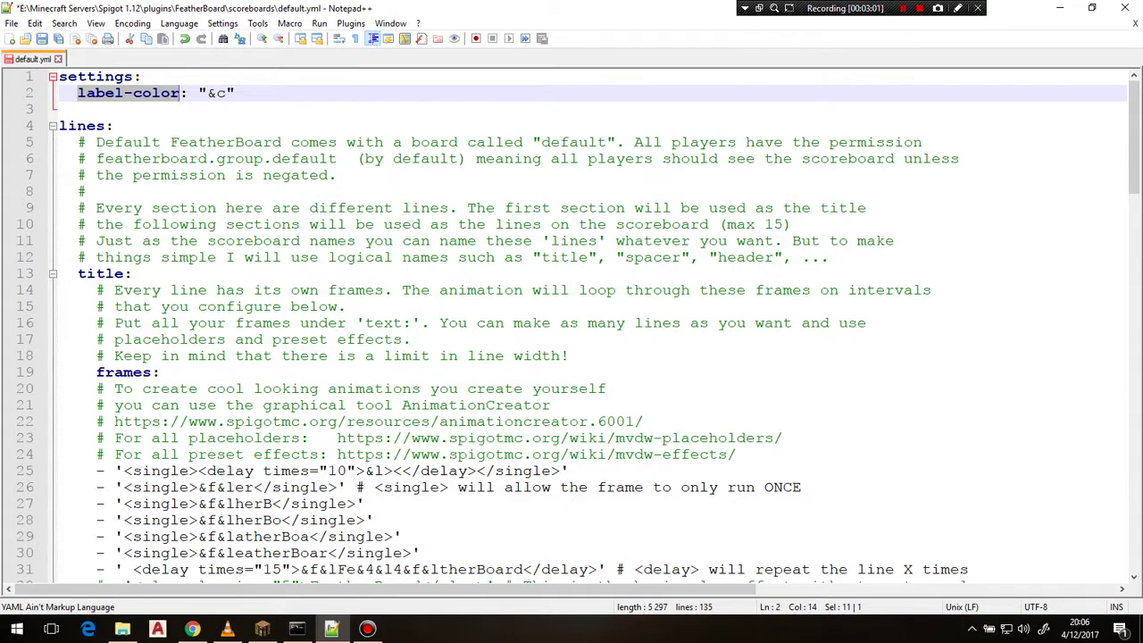
pyautogui.scroll(-5, 571, 321)
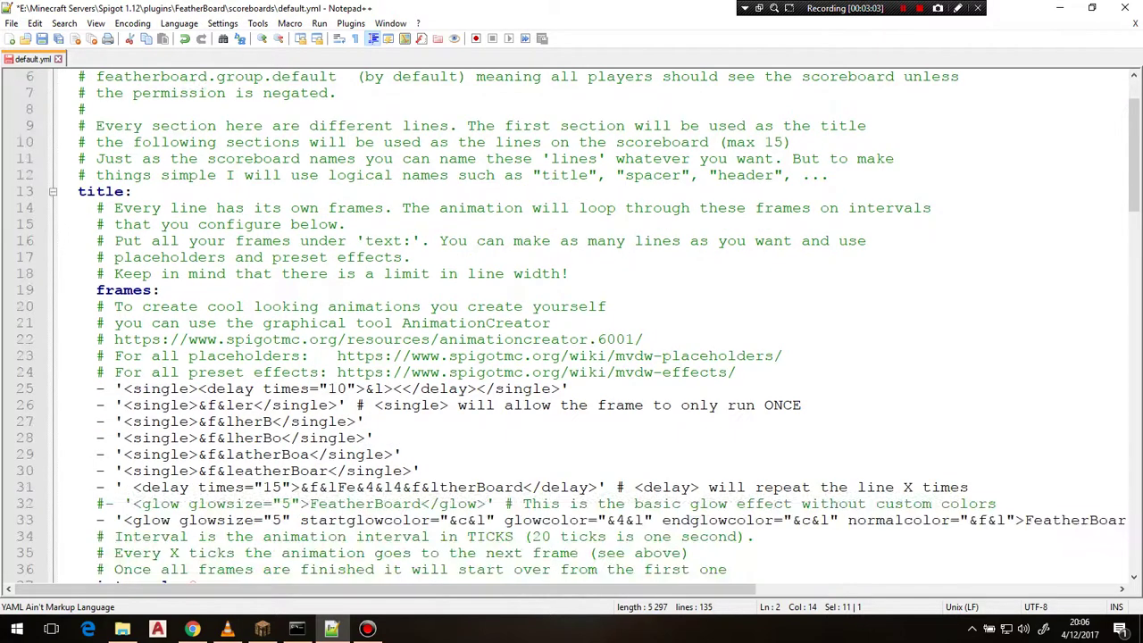
pyautogui.scroll(-15, 571, 321)
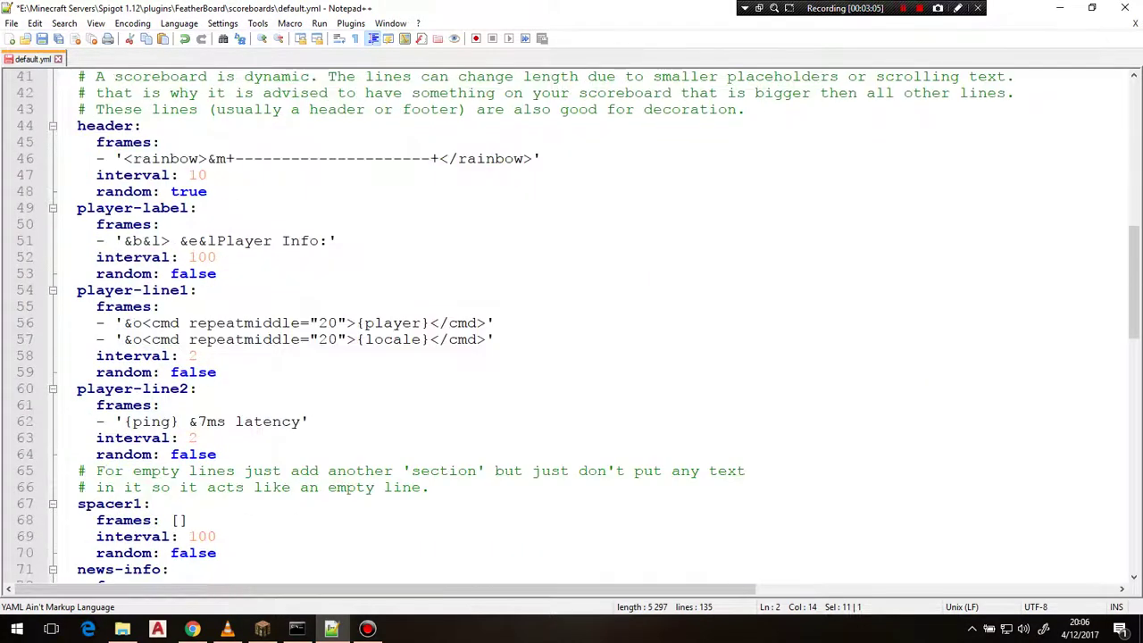
pyautogui.scroll(-2, 192, 267)
pyautogui.click(188, 191)
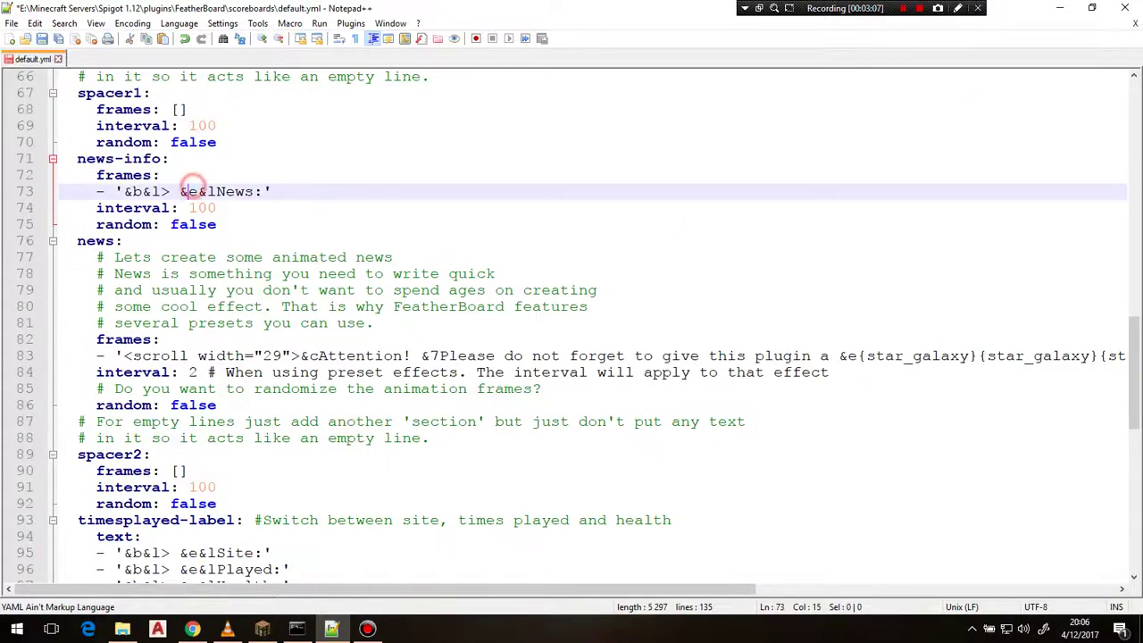
pyautogui.press('BackSpace')
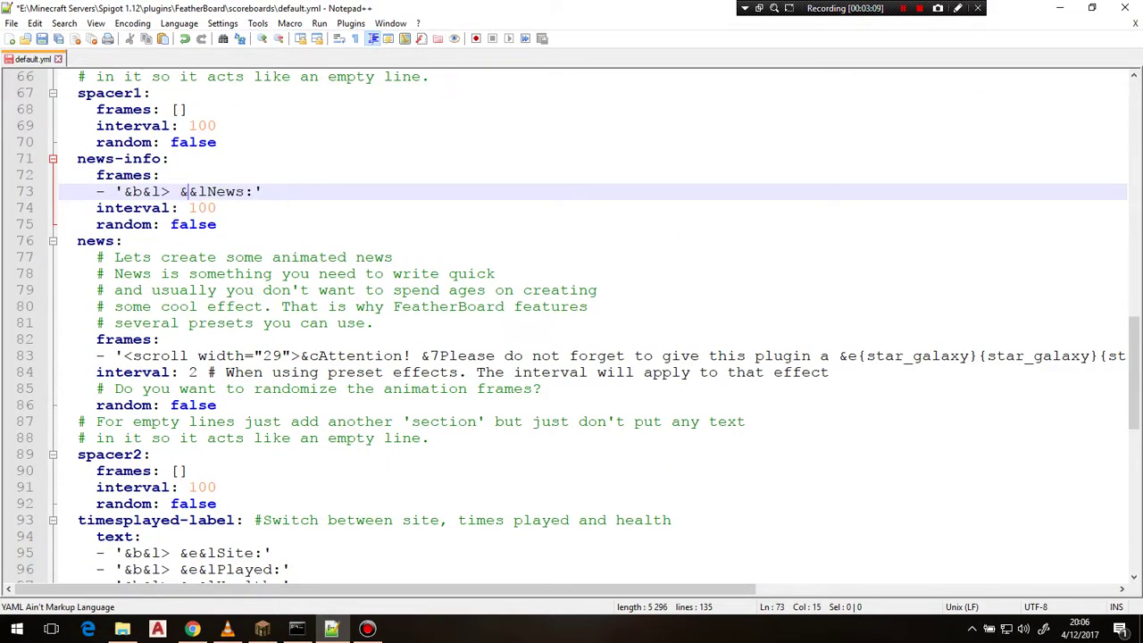
pyautogui.press('BackSpace')
pyautogui.write('$setting')
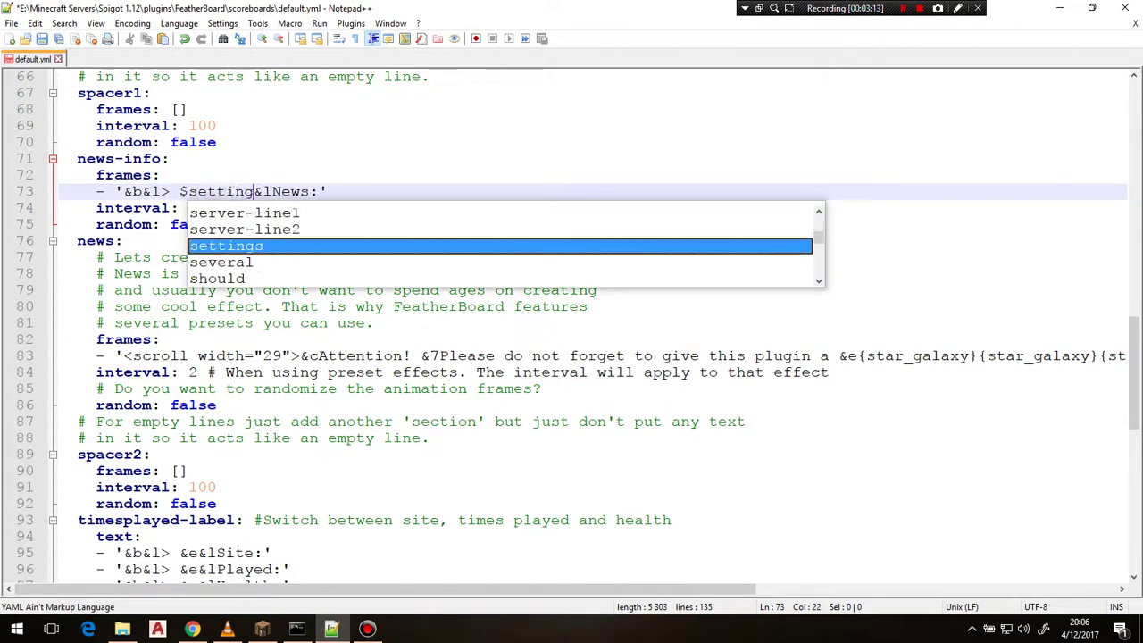
pyautogui.write('_')
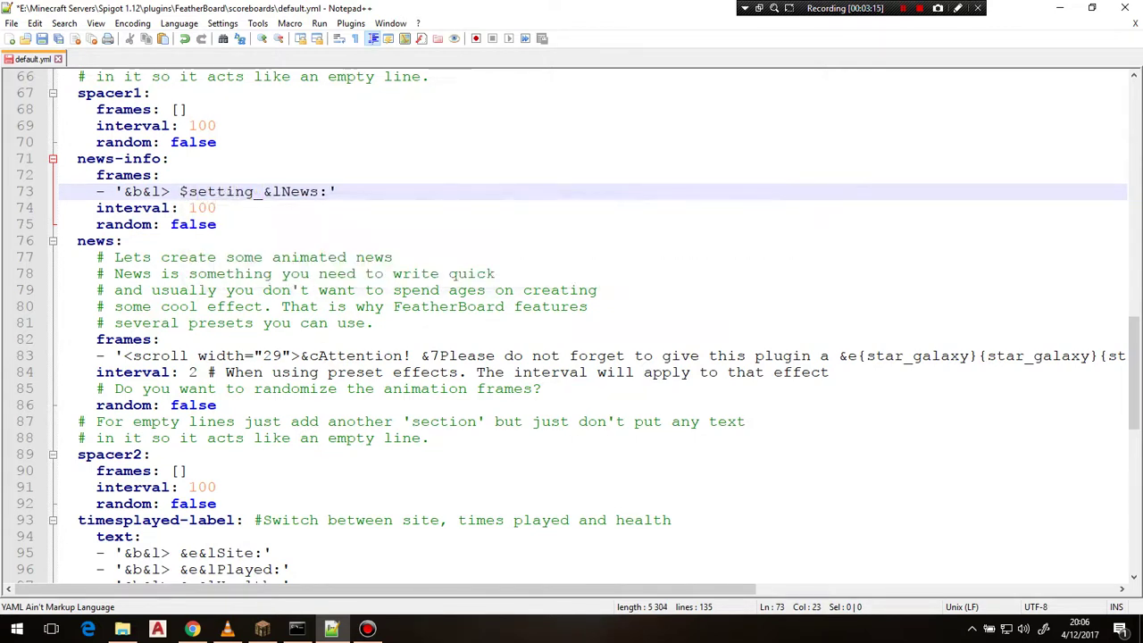
pyautogui.write('label-color')
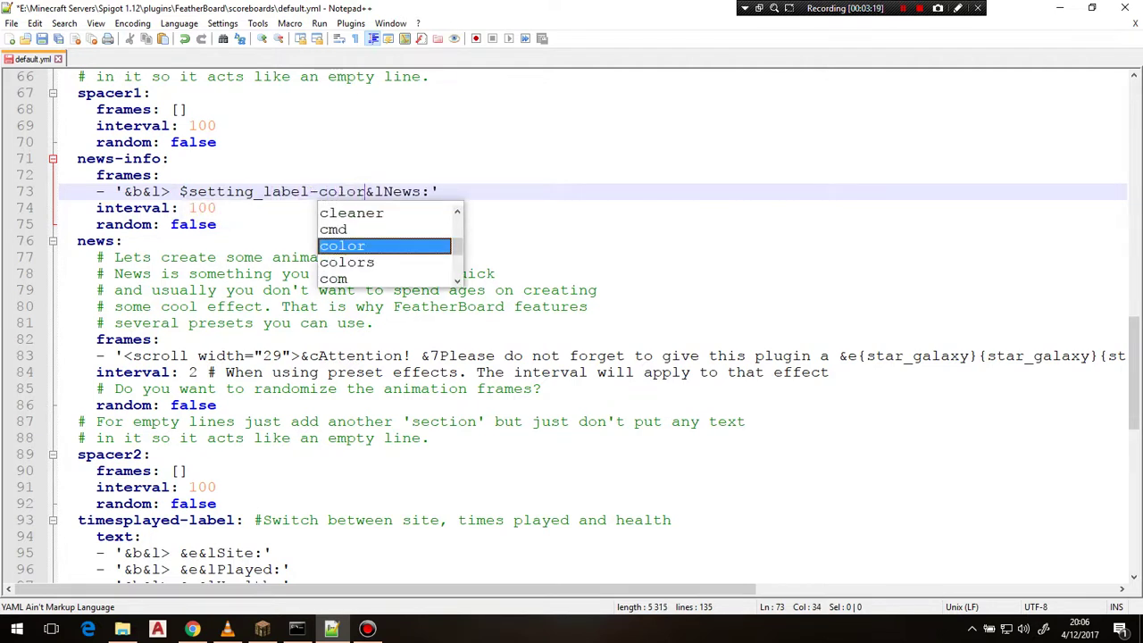
pyautogui.write('$')
# Reuse the $setting_label-color$ placeholder in place of &e in the Site, Played and Health frames of timesplayed-label
pyautogui.hotkey('ctrl', 'shift', 'Left')
pyautogui.hotkey('ctrl', 'shift', 'Left')
pyautogui.hotkey('ctrl', 'shift', 'Left')
pyautogui.hotkey('ctrl', 'shift', 'Left')
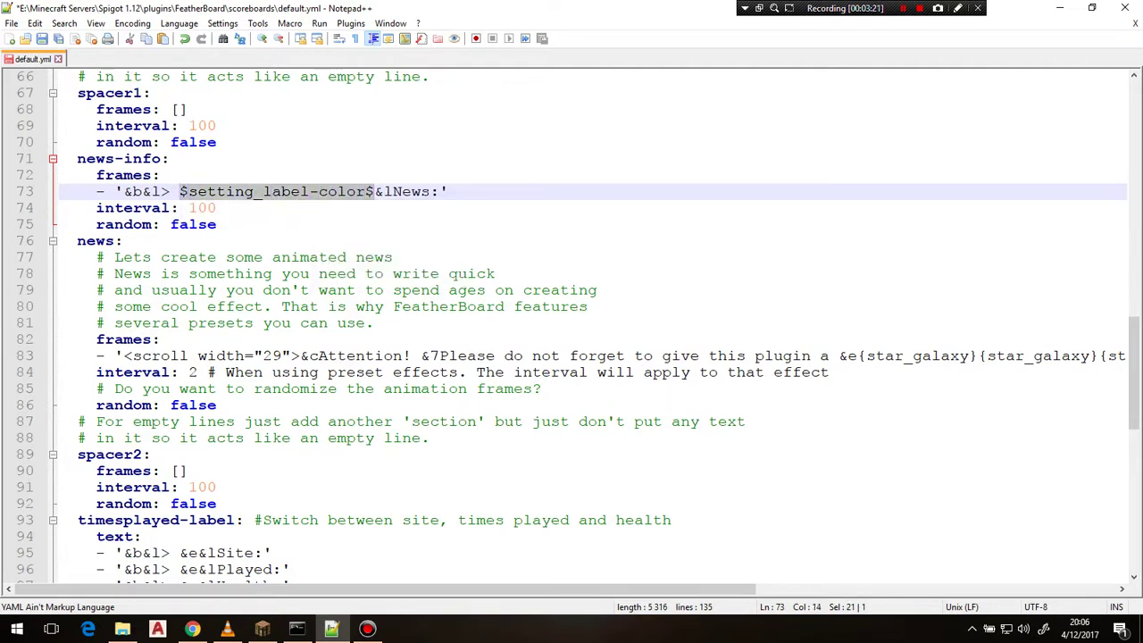
pyautogui.scroll(20, 571, 321)
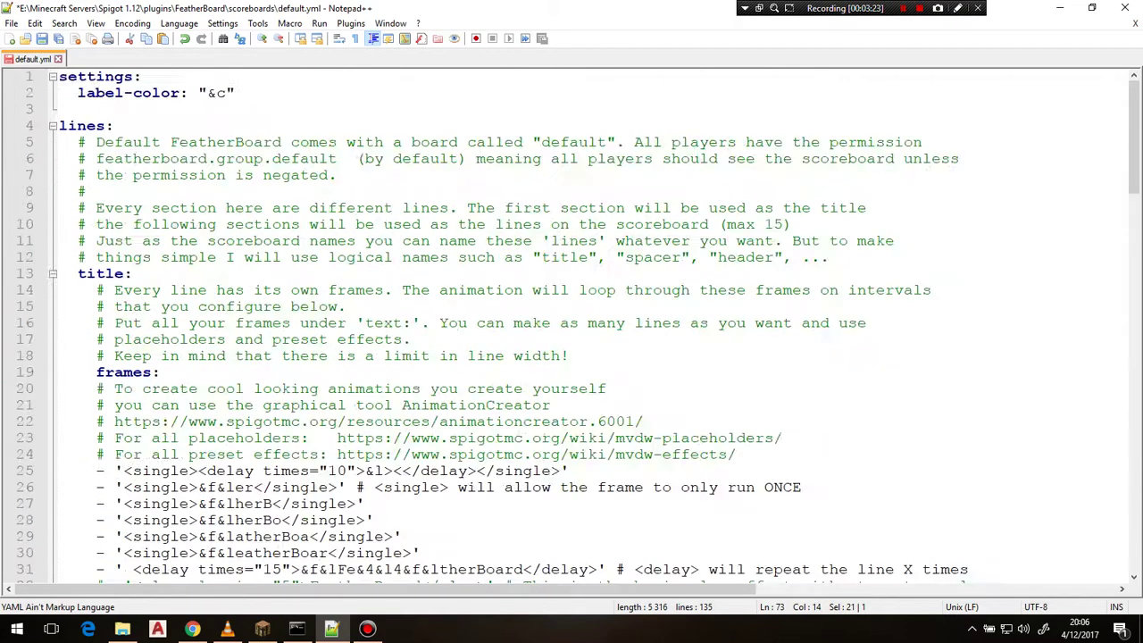
pyautogui.scroll(-20, 571, 322)
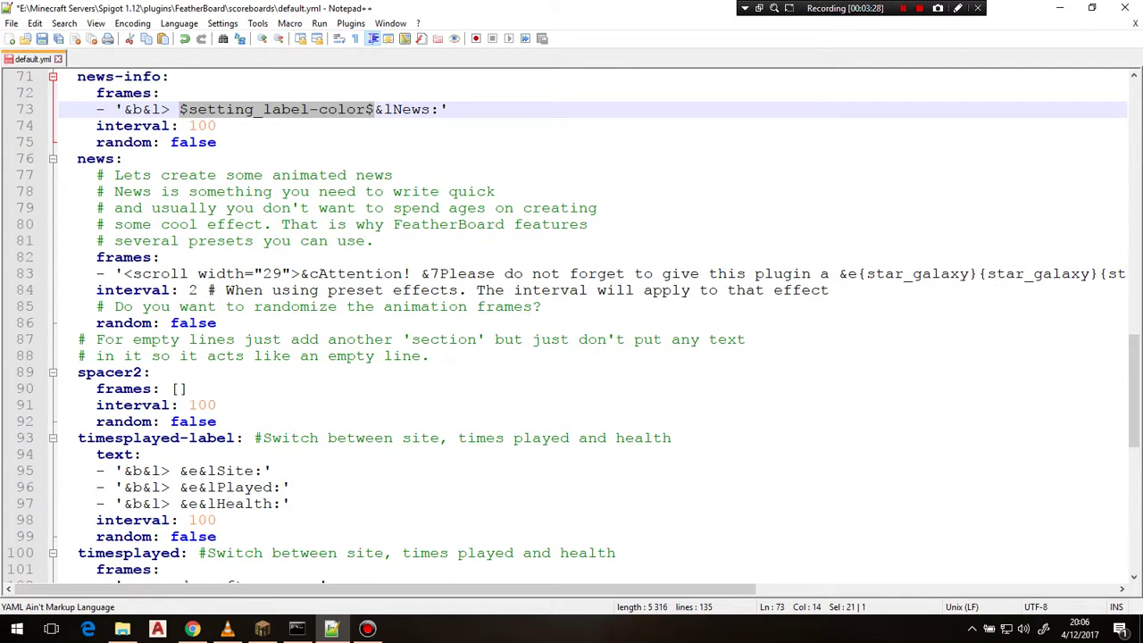
pyautogui.scroll(-2, 571, 321)
pyautogui.moveTo(197, 388)
pyautogui.mouseDown()
pyautogui.moveTo(180, 388)
pyautogui.moveTo(179, 421)
pyautogui.moveTo(180, 388)
pyautogui.mouseUp()
pyautogui.write('$setting_label-color$')
pyautogui.write('$setting_label-color$')
pyautogui.write('$setting_label-color$')
# Replace &e before "&lServer Info:" in the server-label frame with $setting_label-color$ and save the file
pyautogui.scroll(-7, 197, 421)
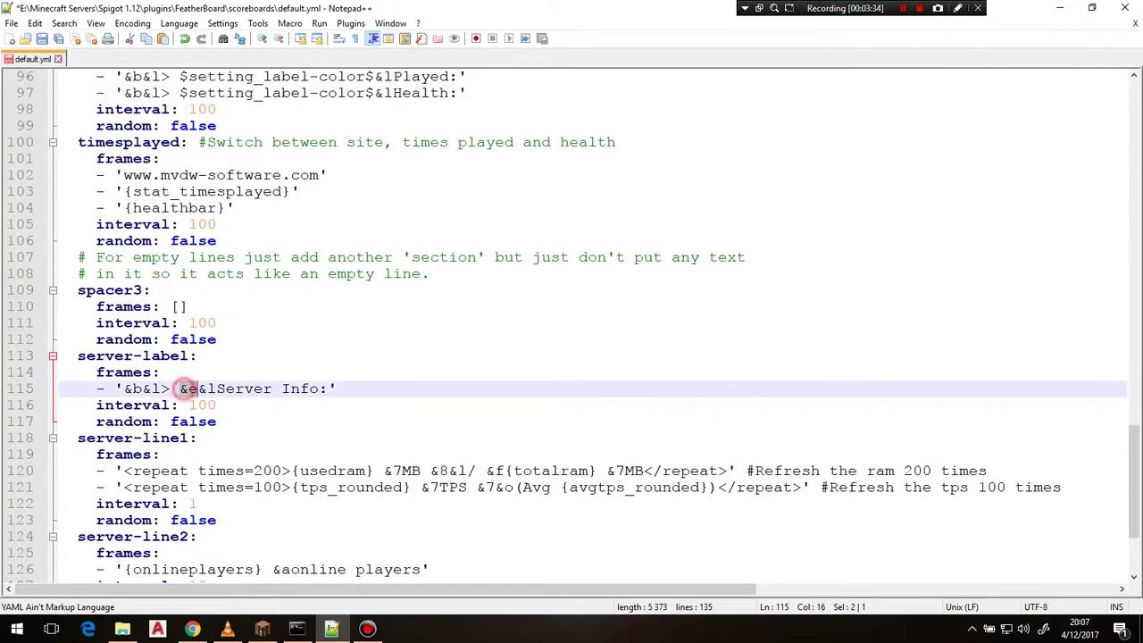
pyautogui.write('$setting_label-color$')
pyautogui.scroll(-3, 180, 388)
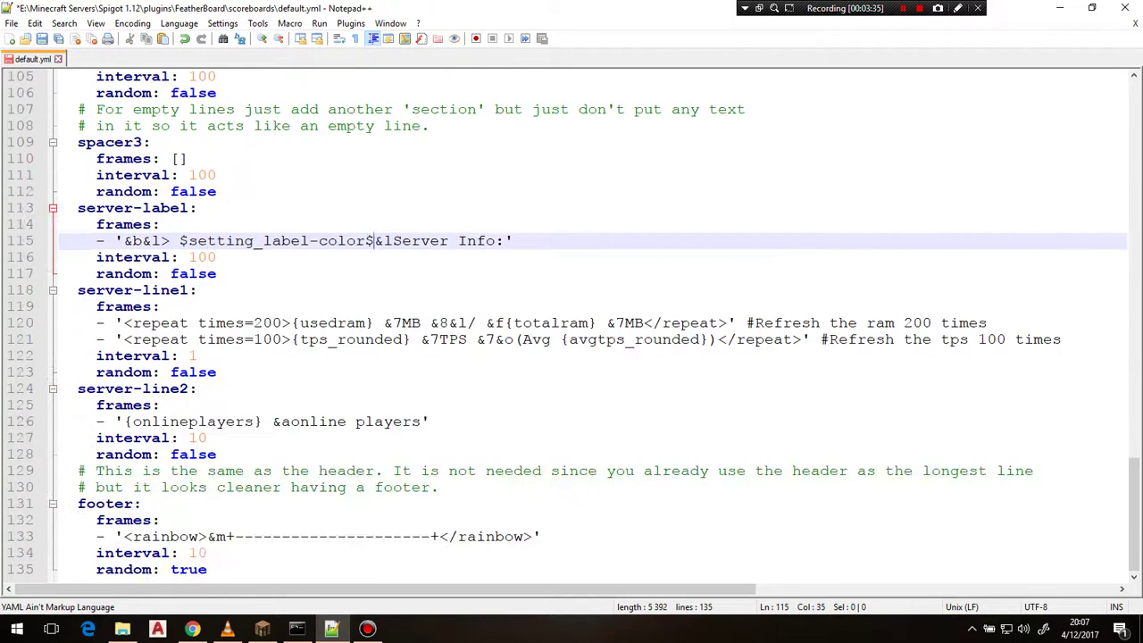
pyautogui.click(326, 454)
pyautogui.hotkey('ctrl', 's')
pyautogui.scroll(20, 571, 322)
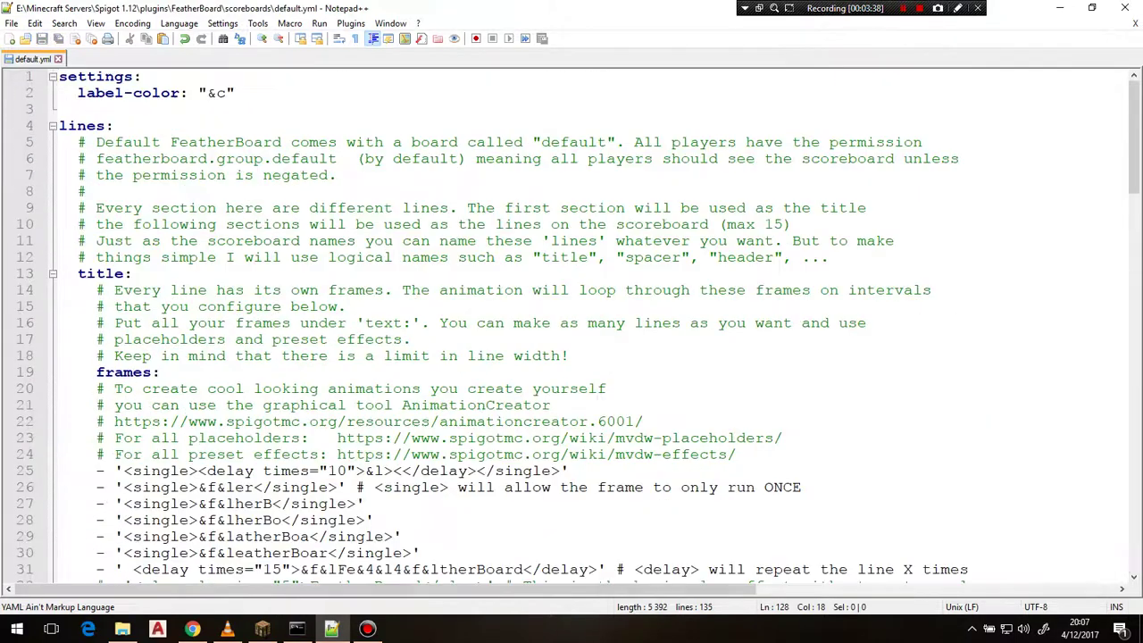
# Switch to Minecraft and reload the scoreboard configuration with /fb reload
pyautogui.click(262, 629)
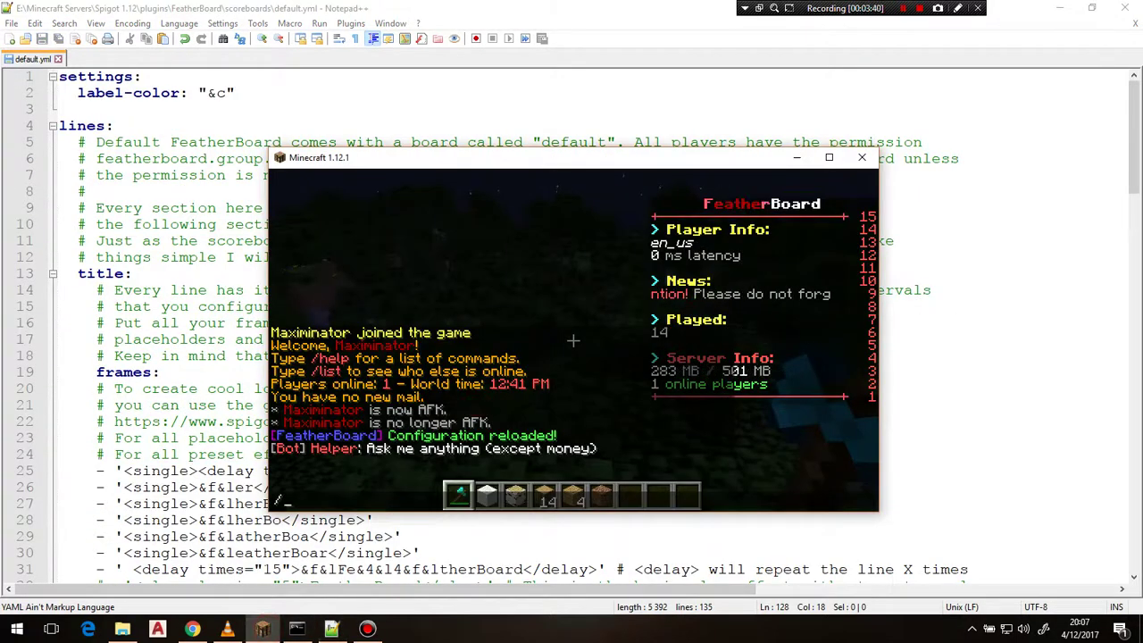
pyautogui.write('/fb reload')
pyautogui.press('Return')
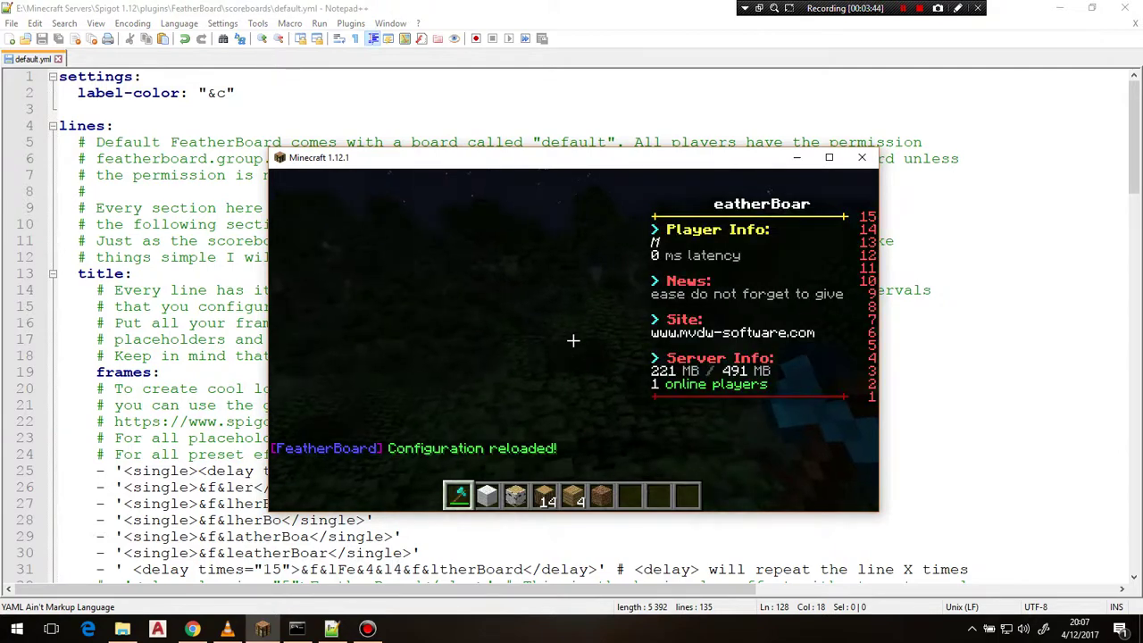
pyautogui.press('t')
# Return to default.yml, replace &e before "&lPlayer Info:" in the player-label frame with $setting_label-color$, and save
pyautogui.click(168, 323)
pyautogui.scroll(-10, 168, 323)
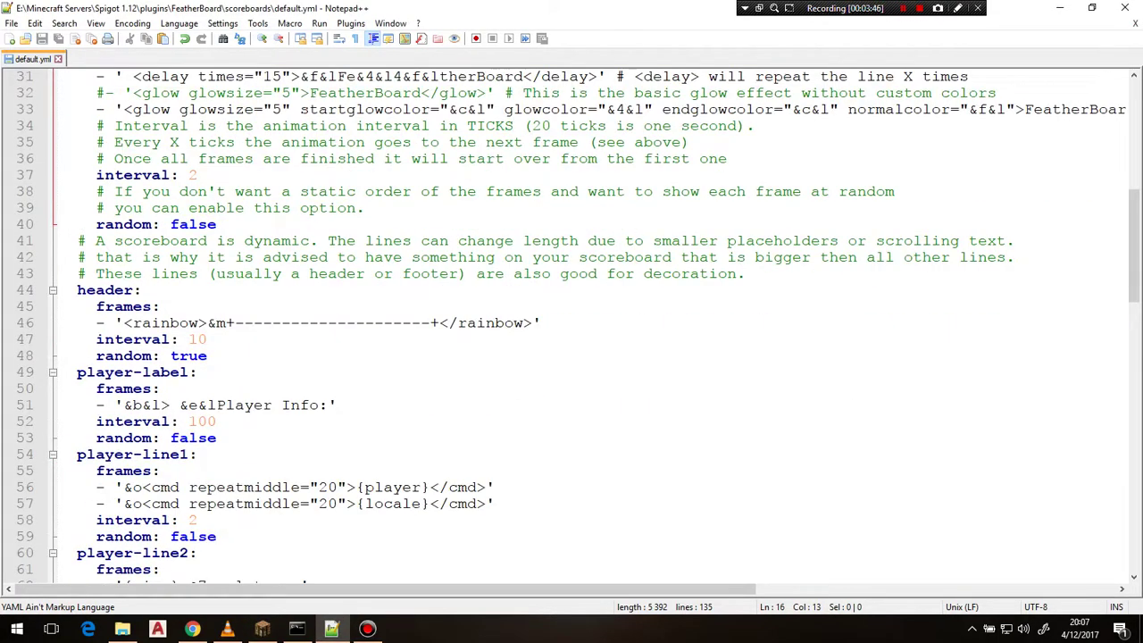
pyautogui.moveTo(177, 404); pyautogui.dragTo(194, 405)
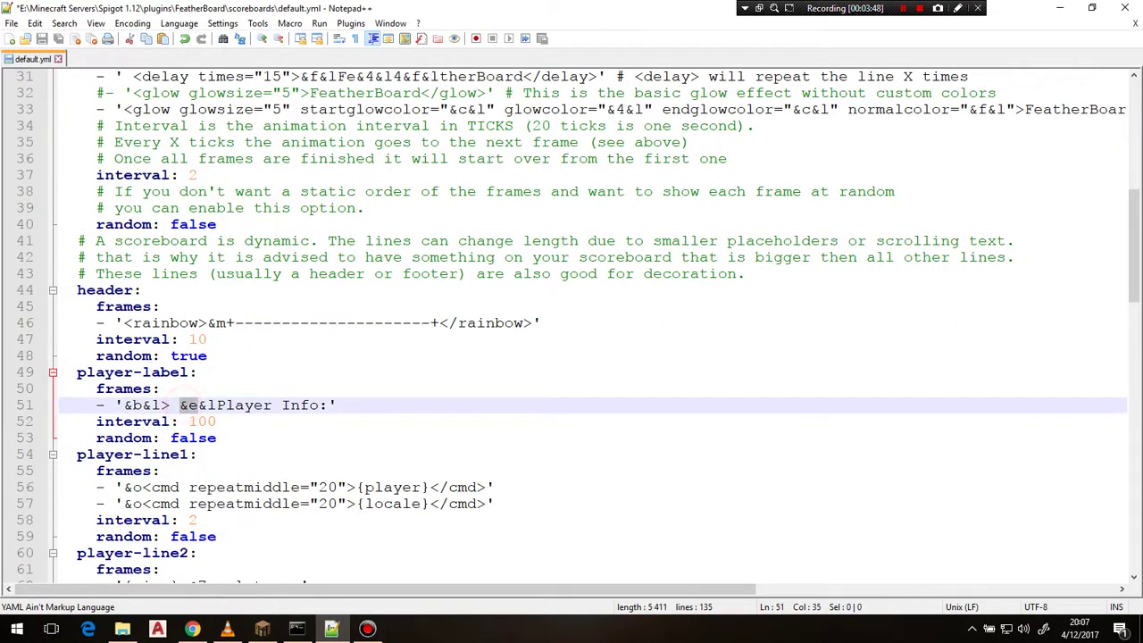
pyautogui.write('$setting_label-color$')
pyautogui.hotkey('ctrl', 's')
# Switch to Minecraft and run /fb reload to apply the player-label change
pyautogui.click(262, 628)
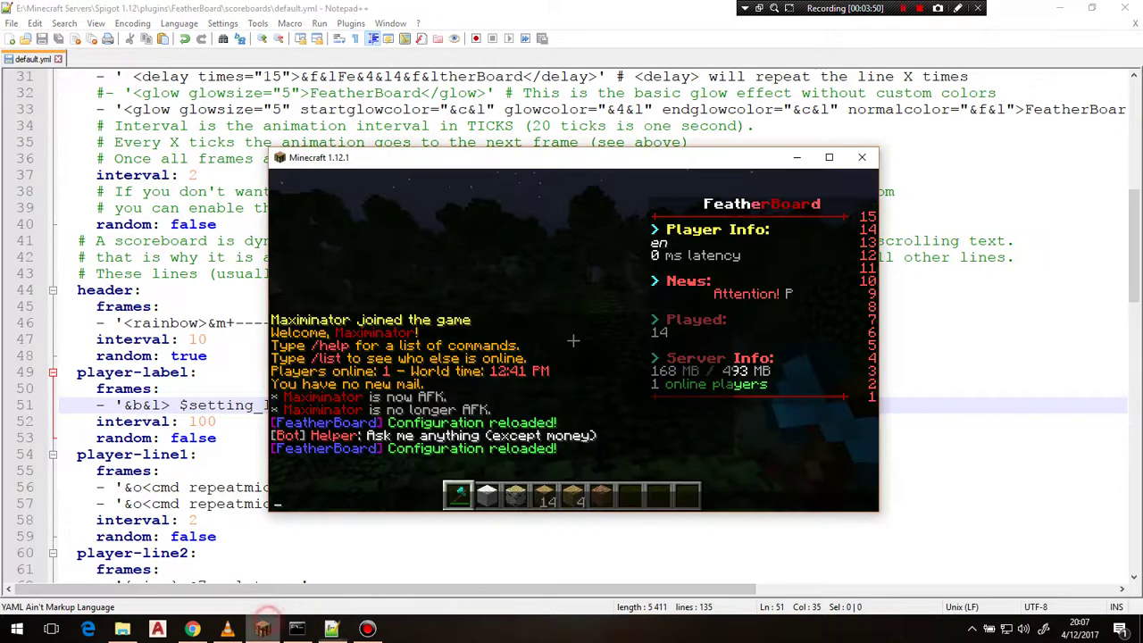
pyautogui.write('/fb reload')
pyautogui.press('Return')
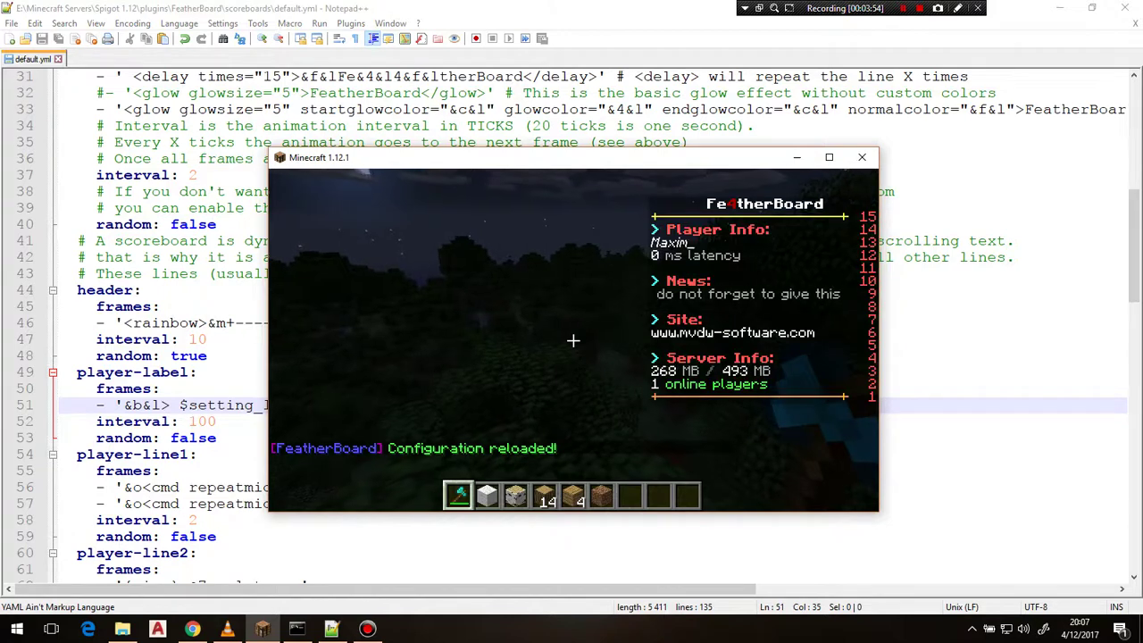
pyautogui.press('t')
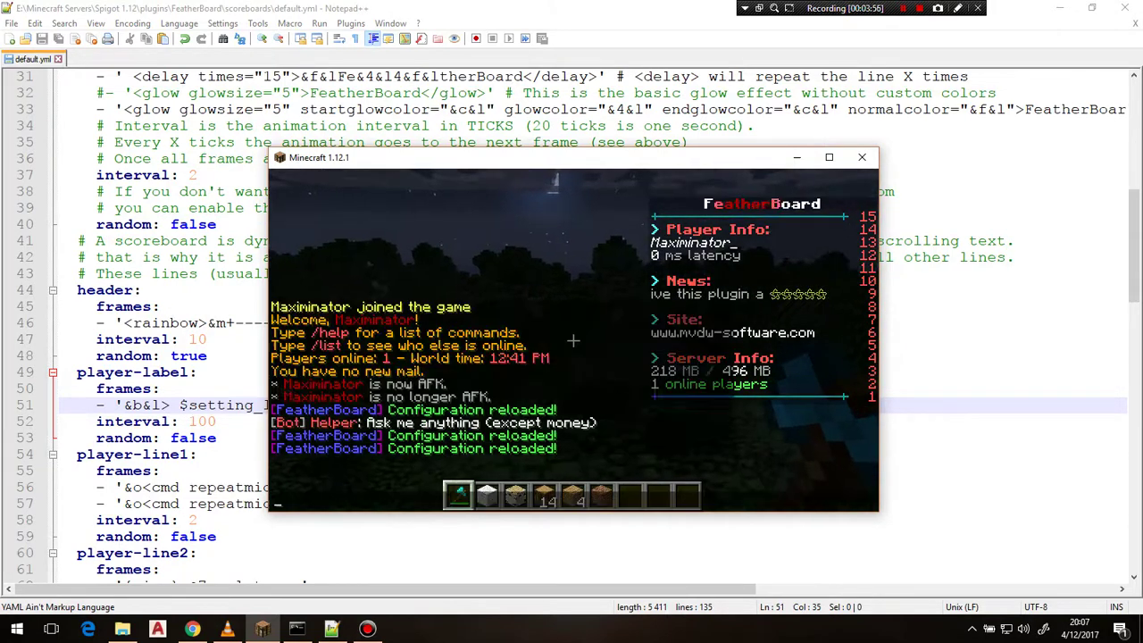
# Back in default.yml, set the label-color value in the settings section to "&6" and save the file
pyautogui.click(1023, 253)
pyautogui.scroll(10, 1023, 252)
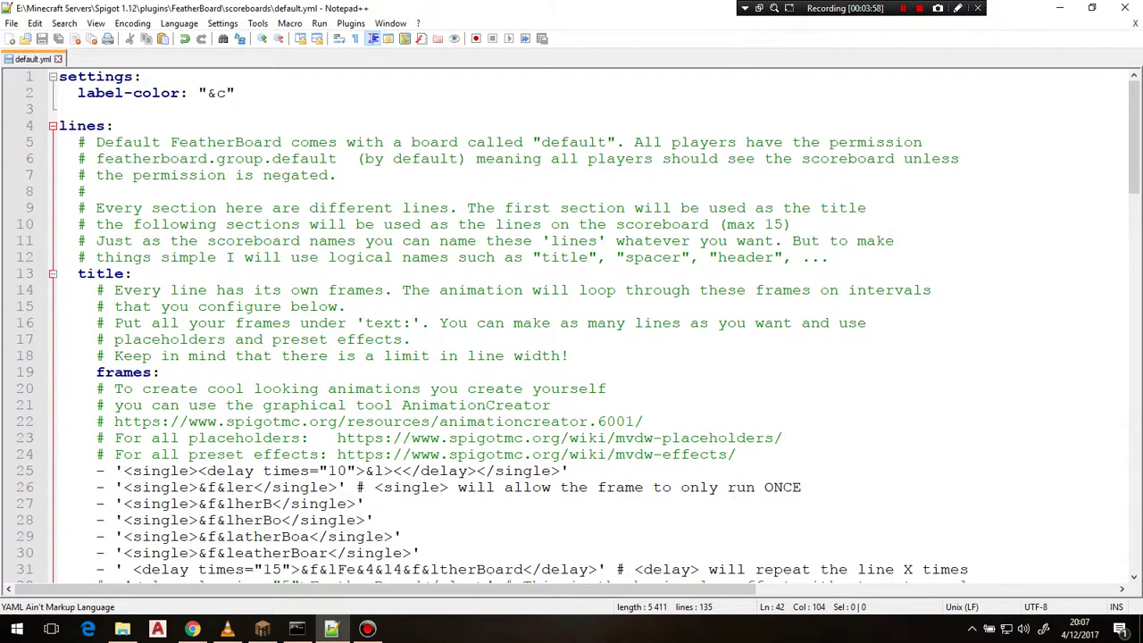
pyautogui.click(224, 93)
pyautogui.press('BackSpace')
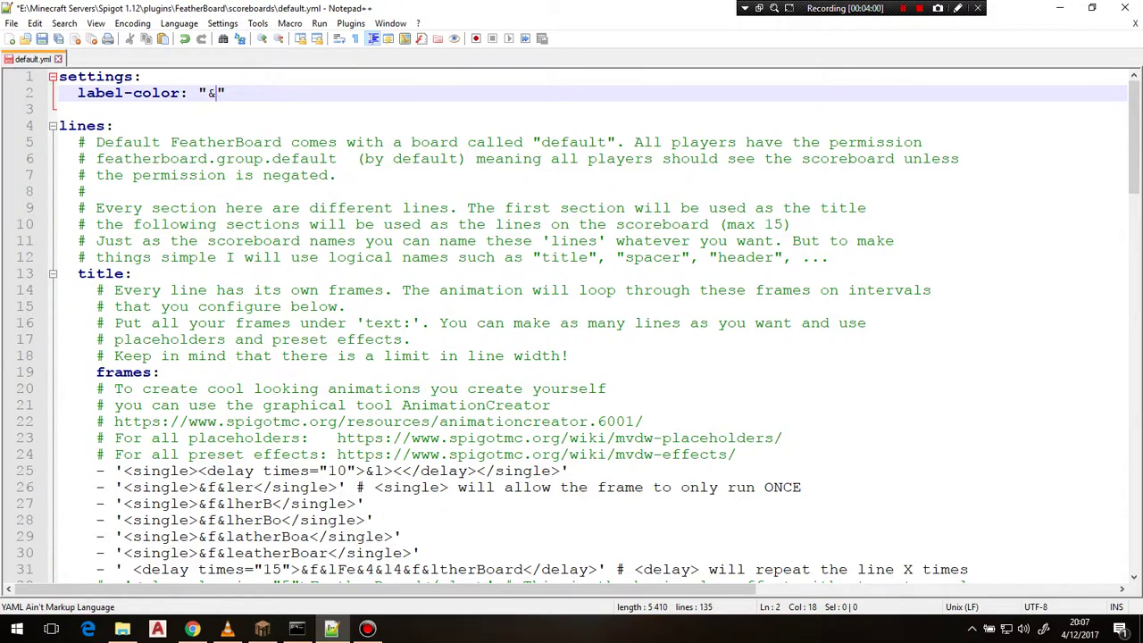
pyautogui.hotkey('ctrl', 's')
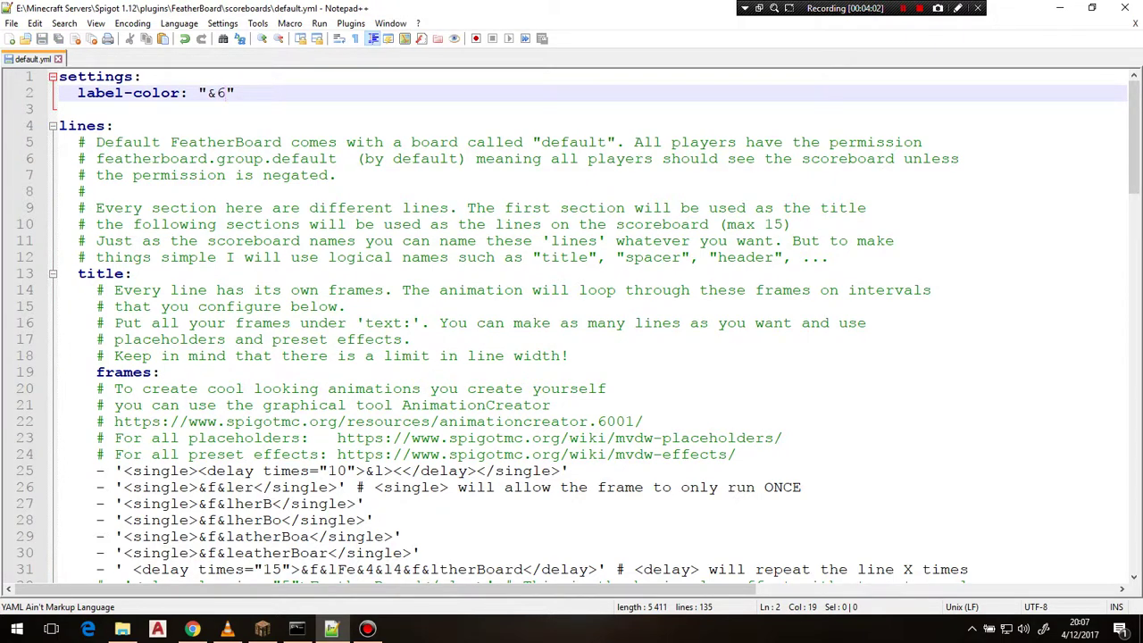
# Switch to Minecraft and run /fb reload to apply the new label-color setting to the scoreboard
pyautogui.click(262, 628)
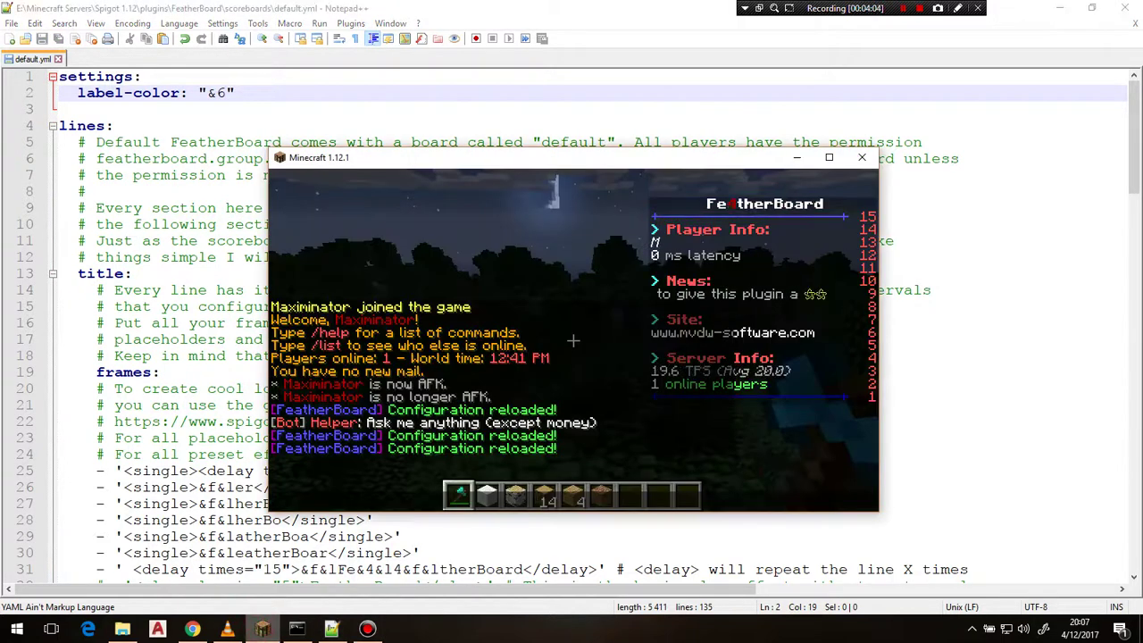
pyautogui.write('/fb toggle')
pyautogui.press('Return')
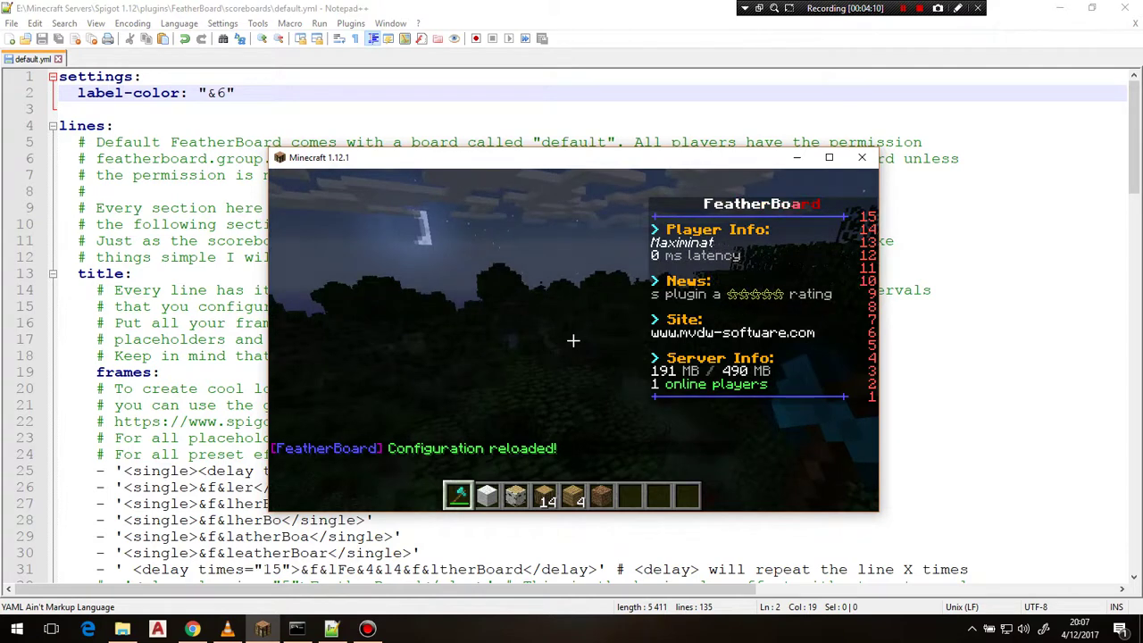
pyautogui.press('t')
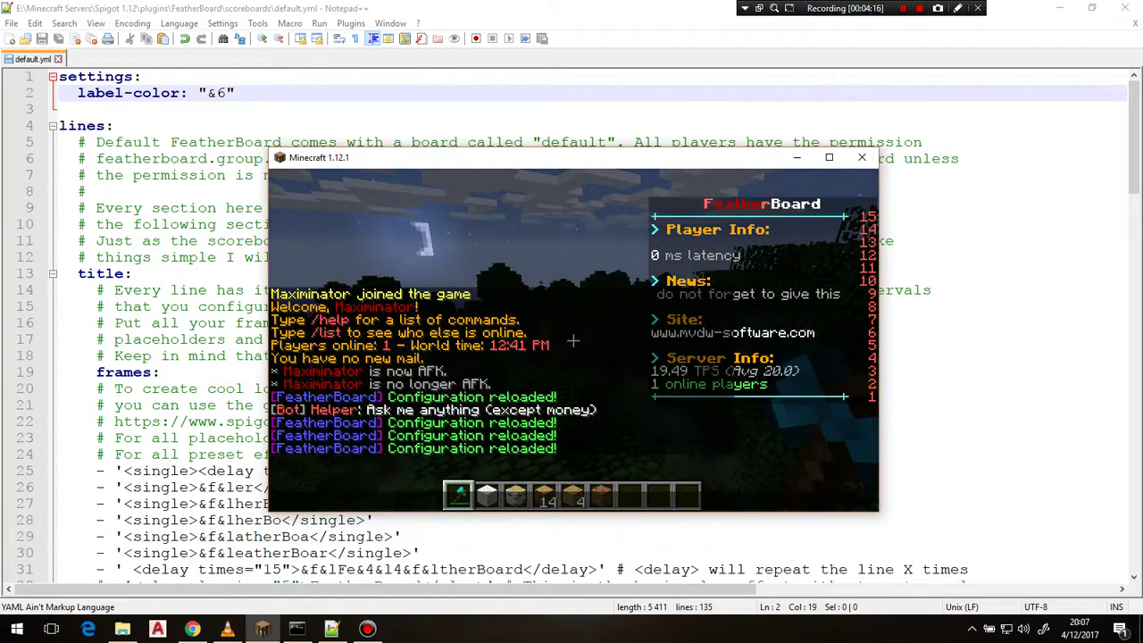
# Review the label-color placeholders and their setting in default.yml, and check the label colours on the scoreboard in Minecraft
pyautogui.click(1079, 324)
pyautogui.scroll(-8, 1079, 323)
pyautogui.scroll(-3, 571, 323)
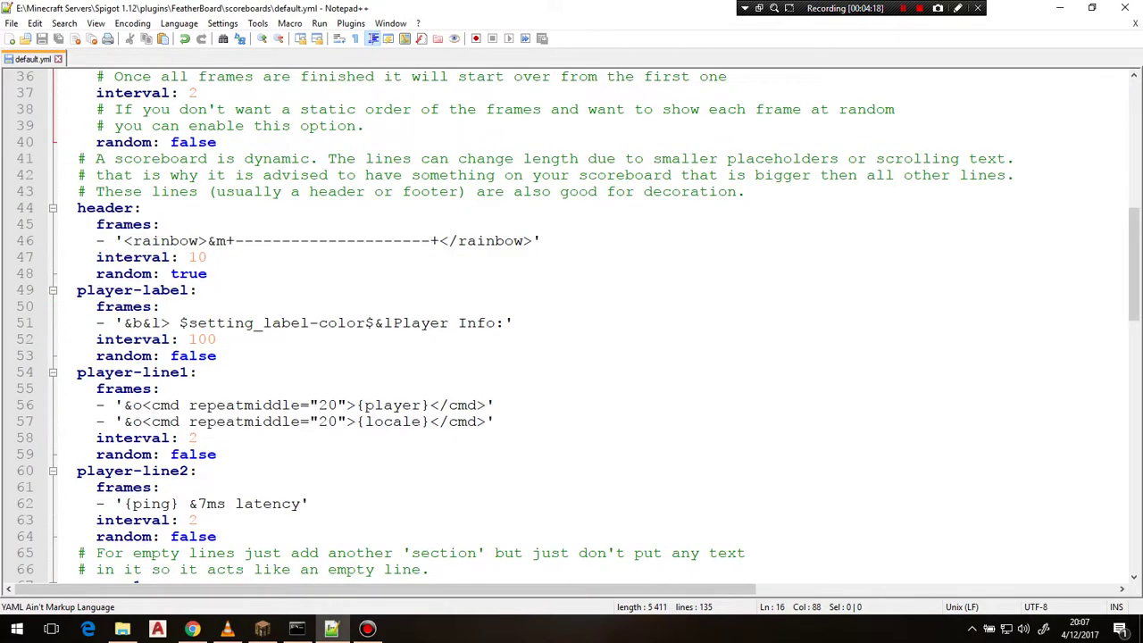
pyautogui.moveTo(394, 323); pyautogui.dragTo(459, 323)
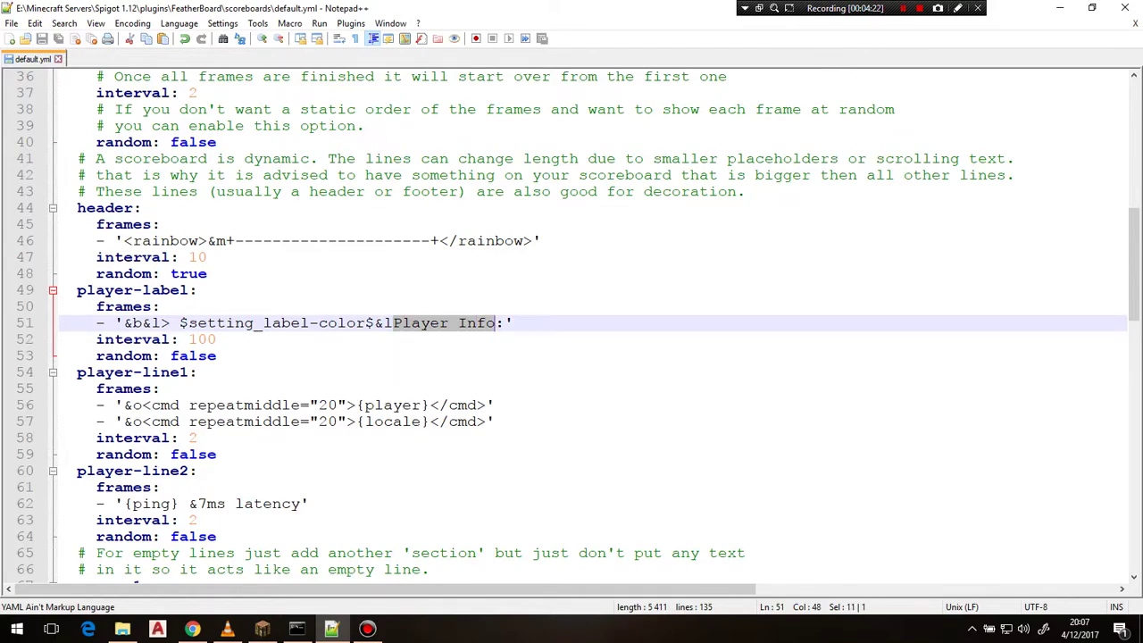
pyautogui.scroll(-8, 571, 323)
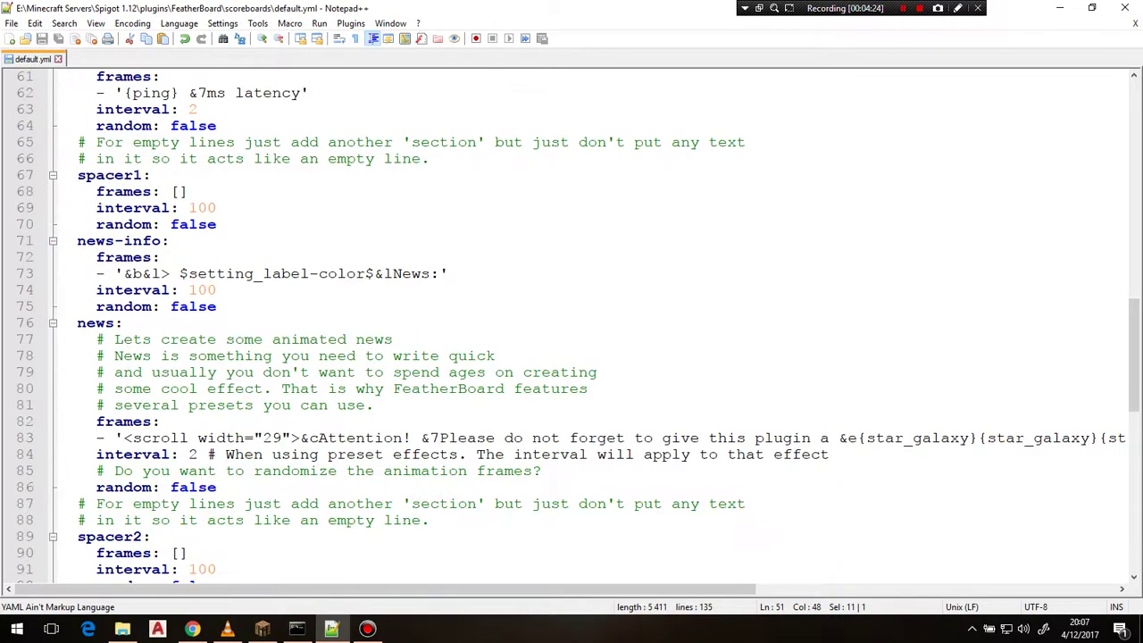
pyautogui.scroll(20, 73, 333)
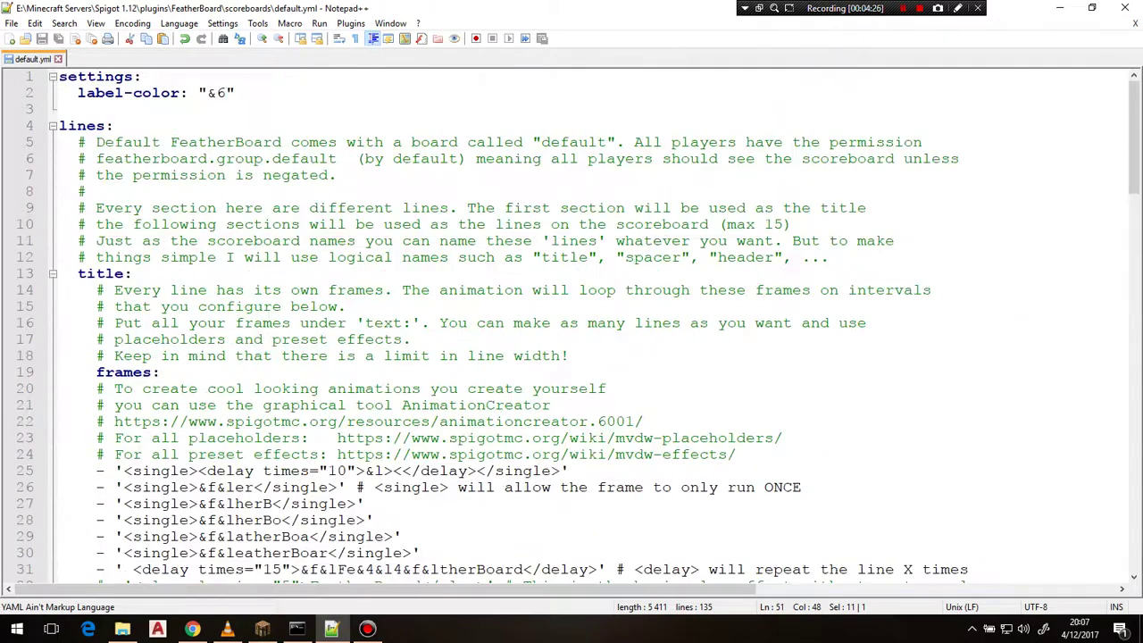
pyautogui.click(101, 105)
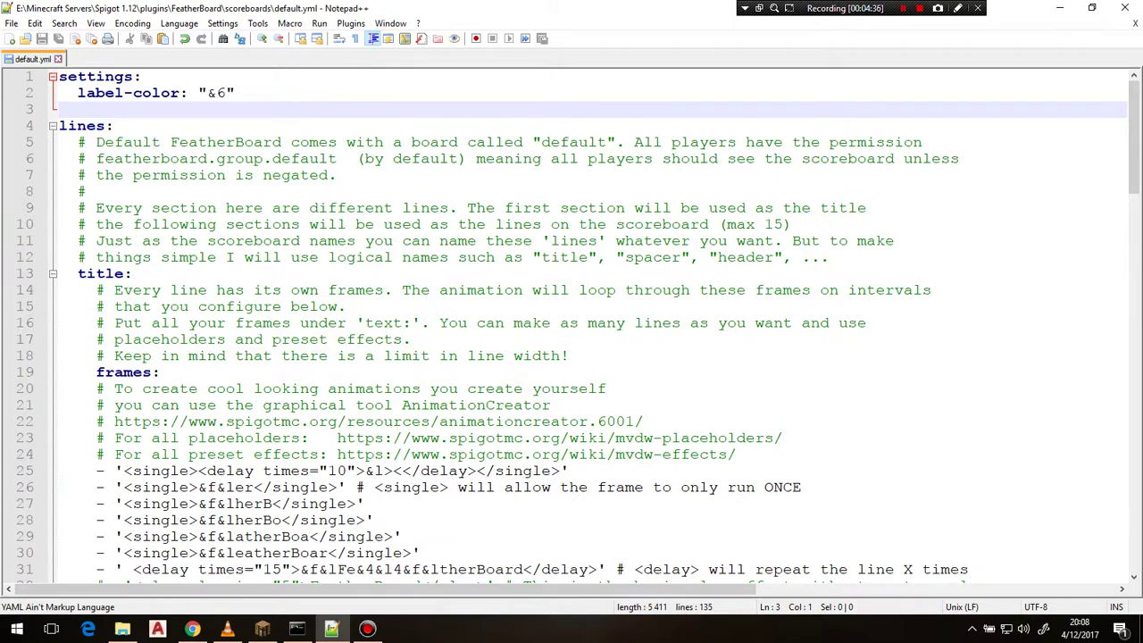
pyautogui.click(262, 628)
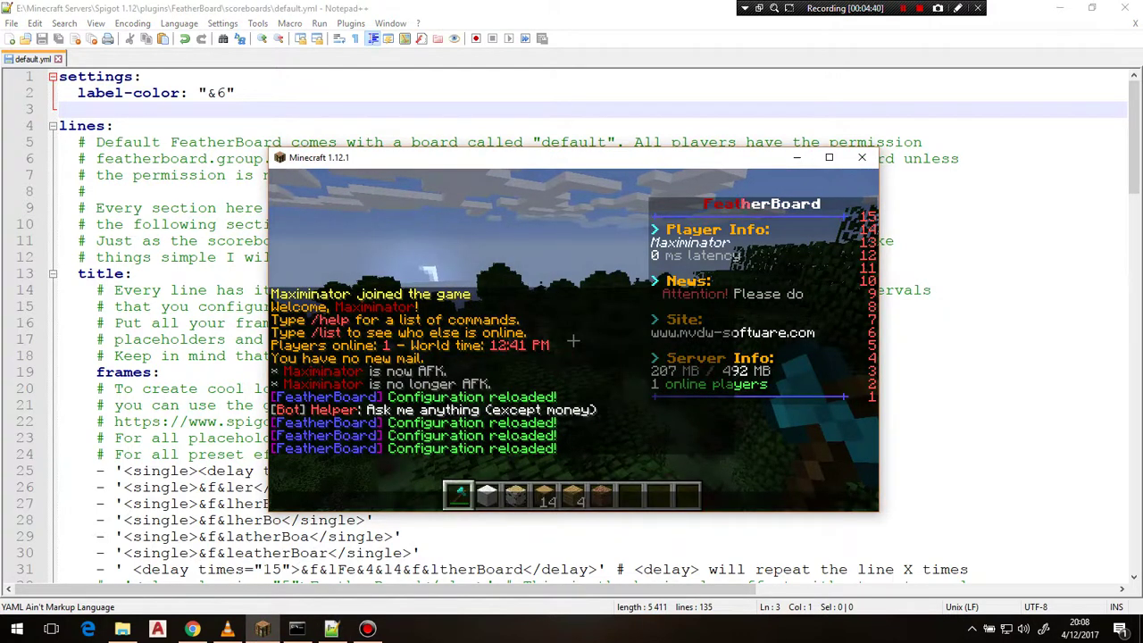
pyautogui.press('Escape')
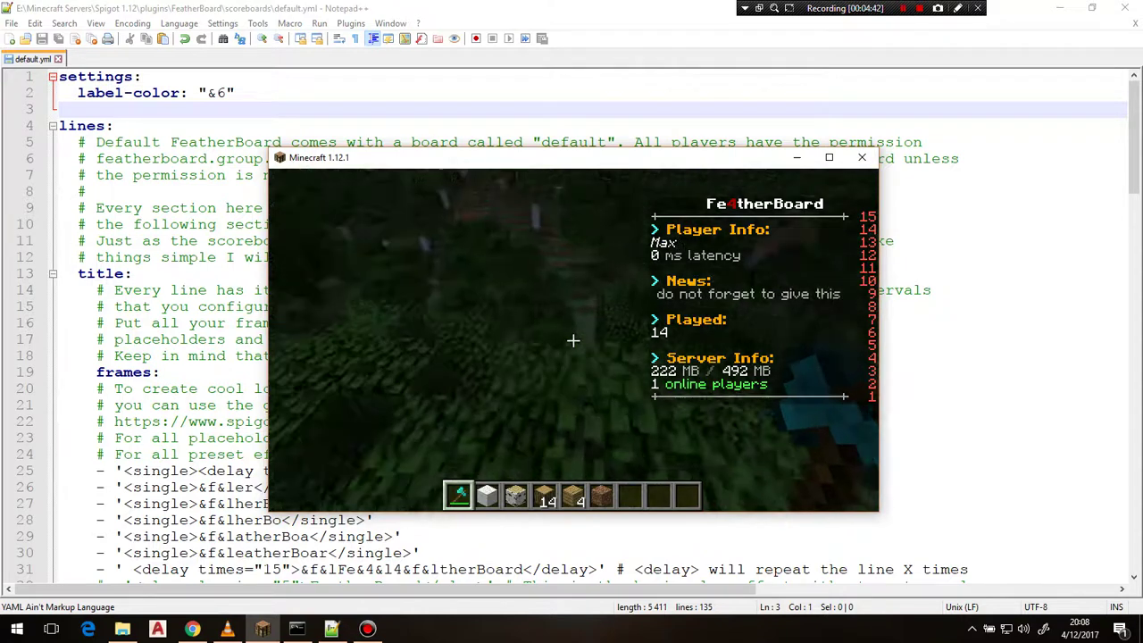